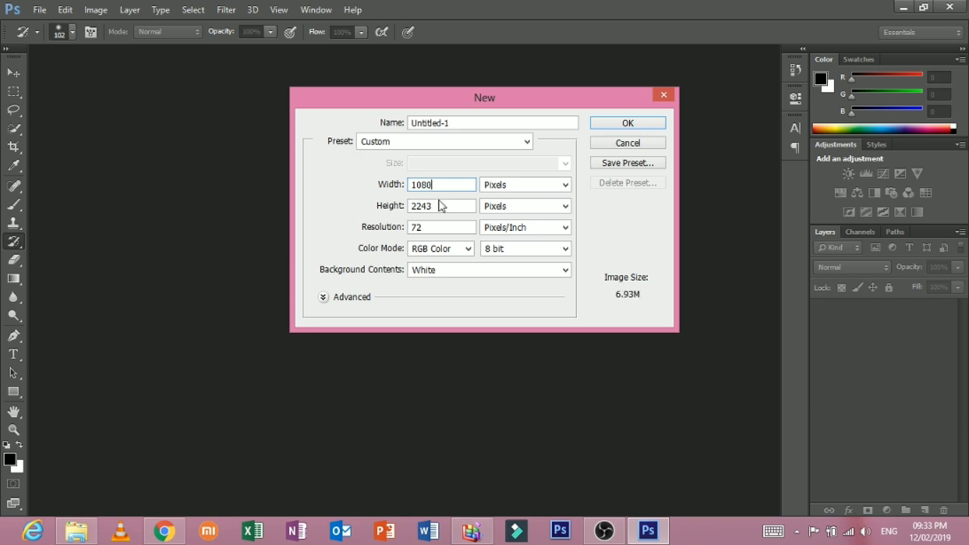
- Create a new blank document 1080 pixels wide and 720 pixels high with white background contents
double_click(446, 208)
type("720")
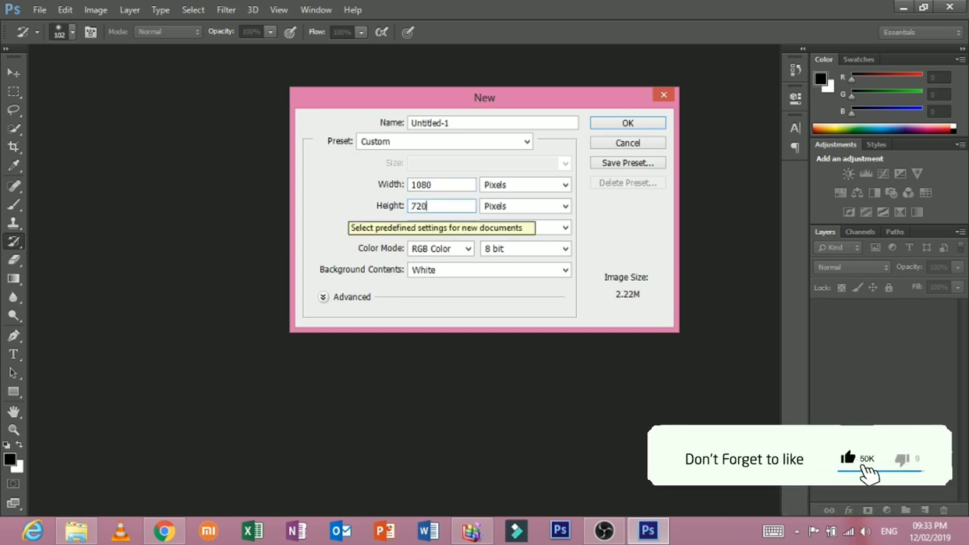
key("Return")
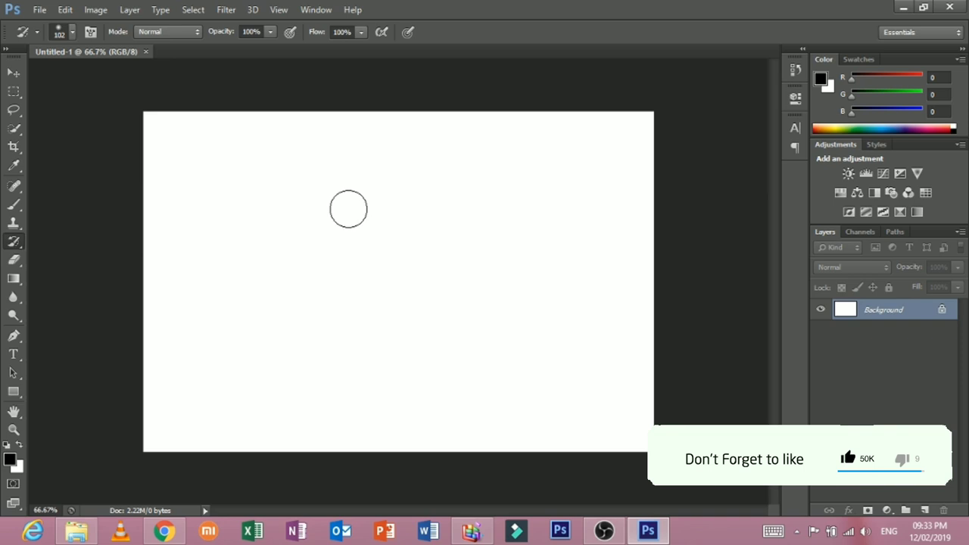
- Fill the background with a diagonal black-to-white linear gradient, leaving the upper right black and the lower left white
left_click(14, 278)
left_click_drag(292, 273, 605, 287)
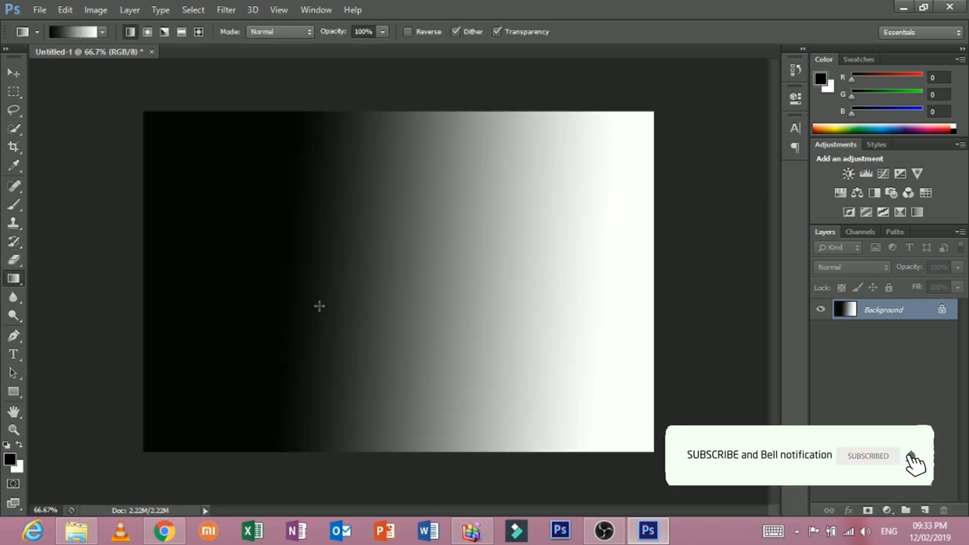
mouse_move(399, 263)
left_mouse_down()
mouse_move(468, 215)
mouse_move(399, 263)
left_mouse_up()
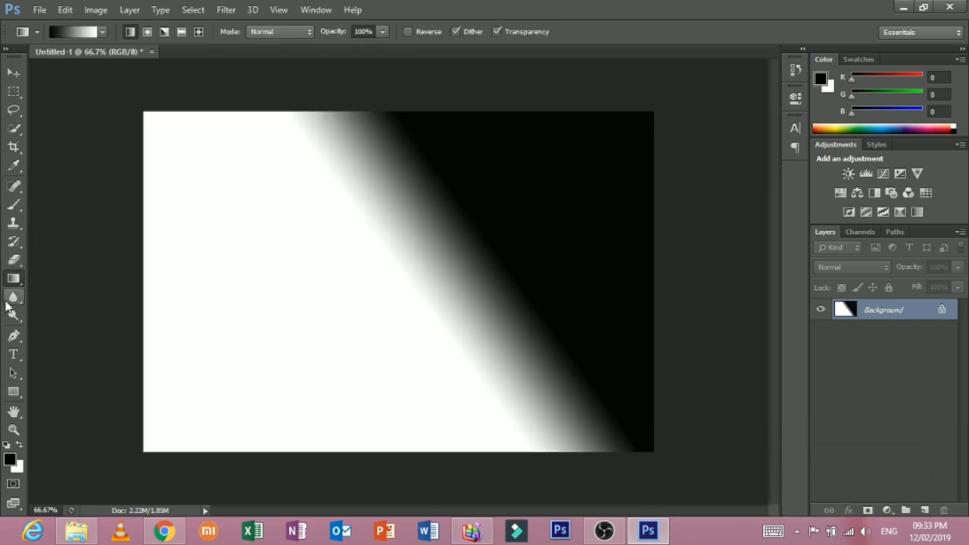
- Add the text "detech" in yellow 72 pt Wide Latin, and move it slightly down and left toward the canvas centre
left_click(14, 354)
left_click_drag(245, 219, 584, 324)
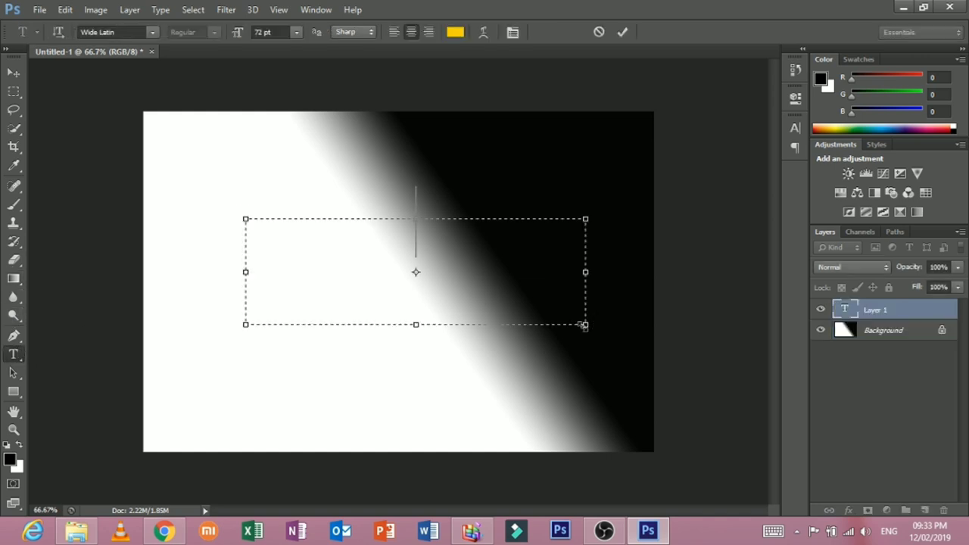
type("e")
key("BackSpace")
type("detw")
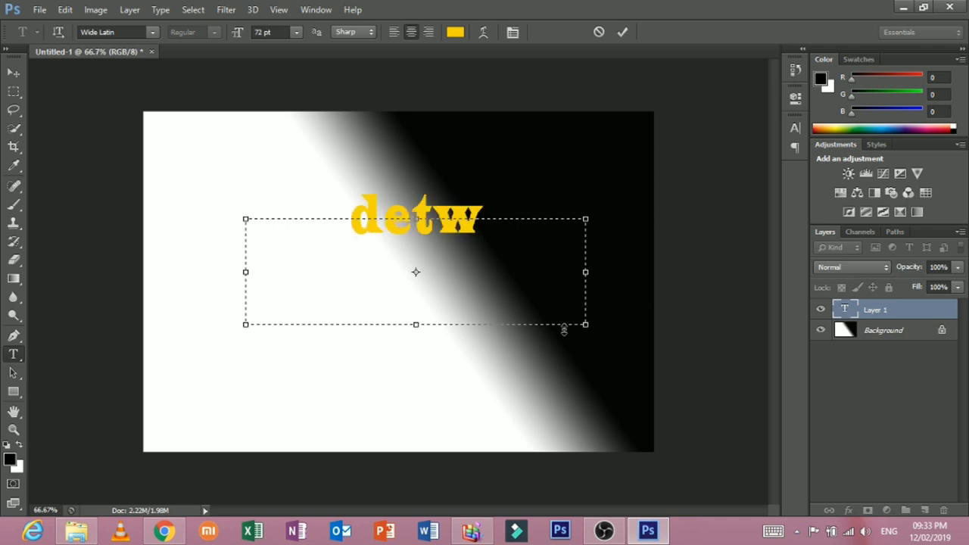
key("BackSpace")
type("e")
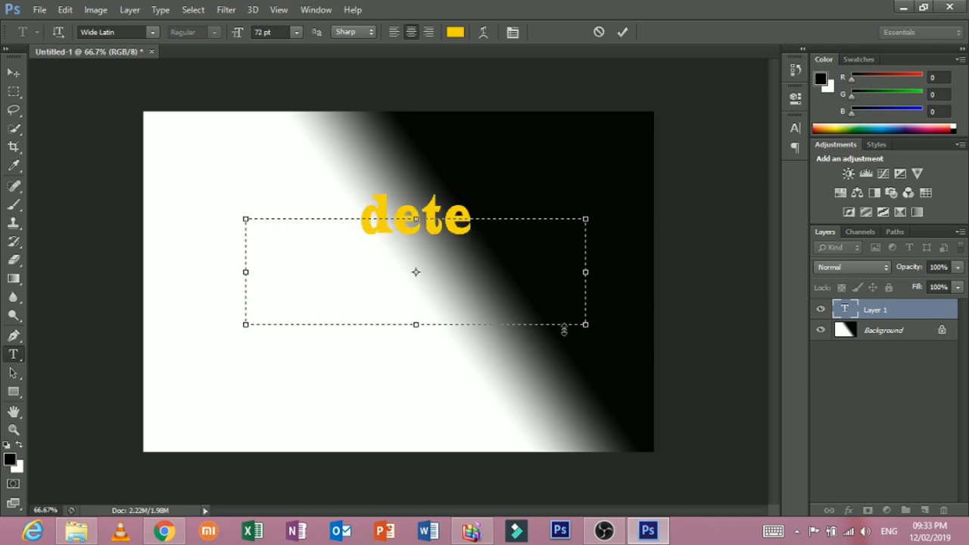
type("ch")
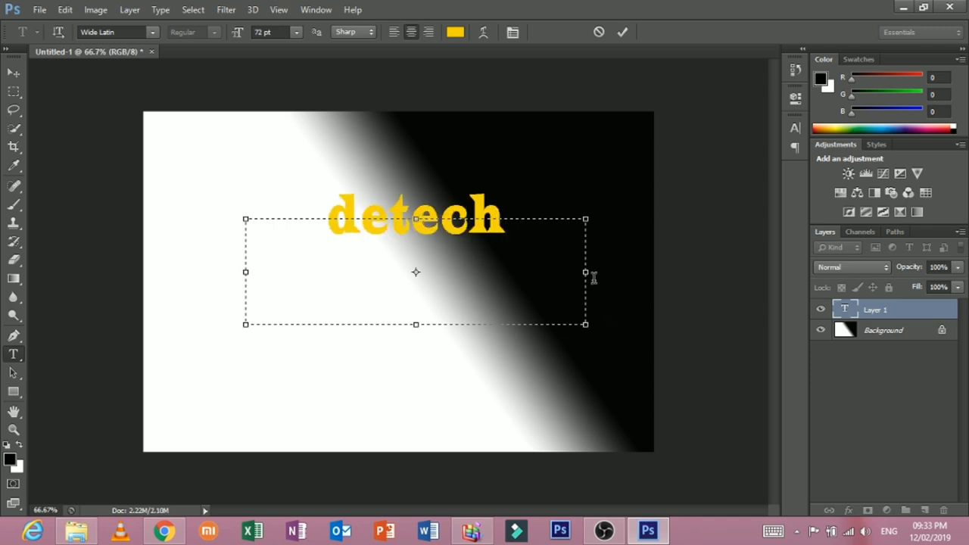
left_click(13, 73)
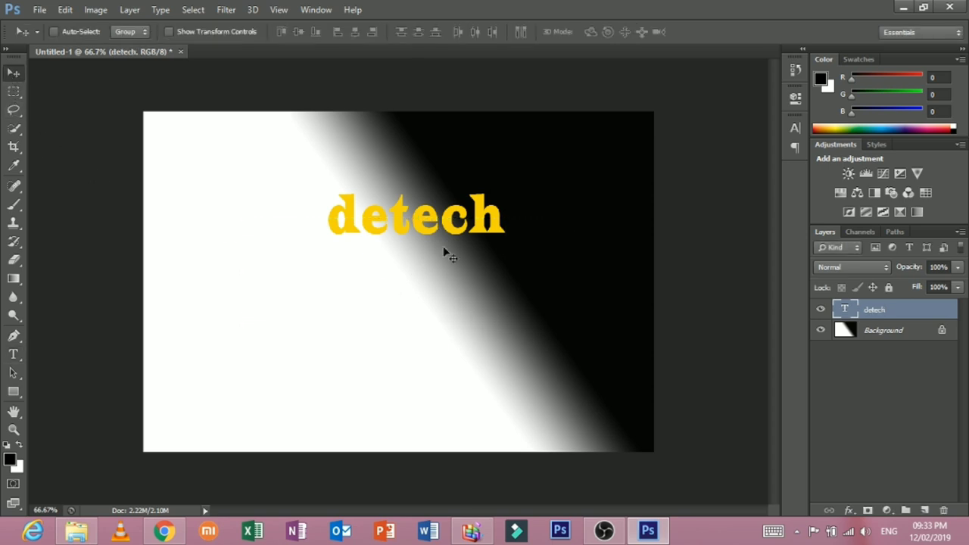
left_click_drag(447, 253, 412, 261)
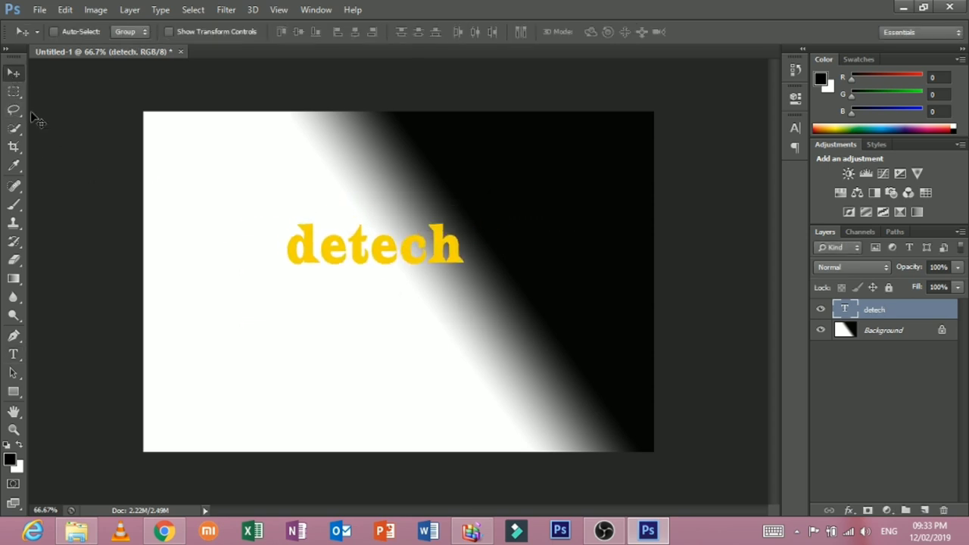
- Save a JPEG copy of the image to the desktop under the file name detech
left_click(38, 10)
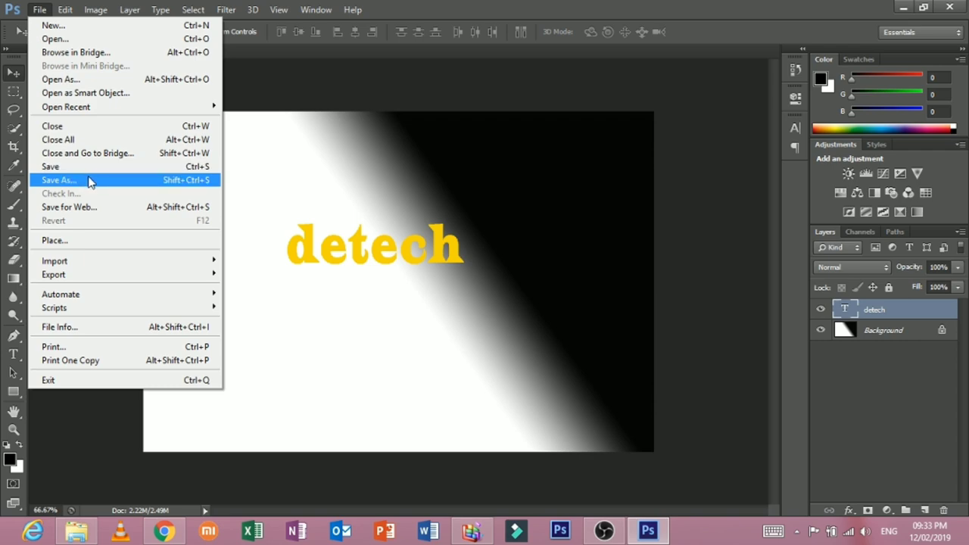
left_click(89, 181)
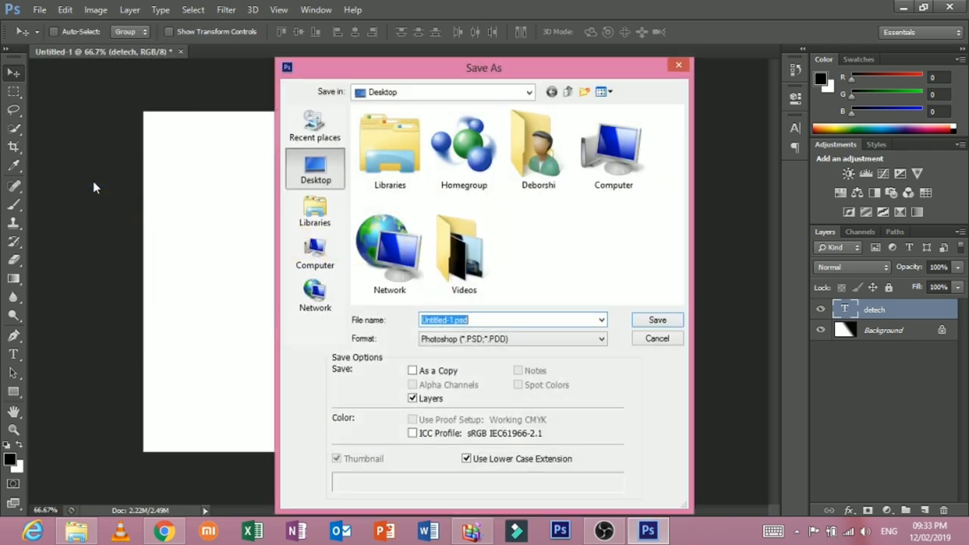
left_click(464, 344)
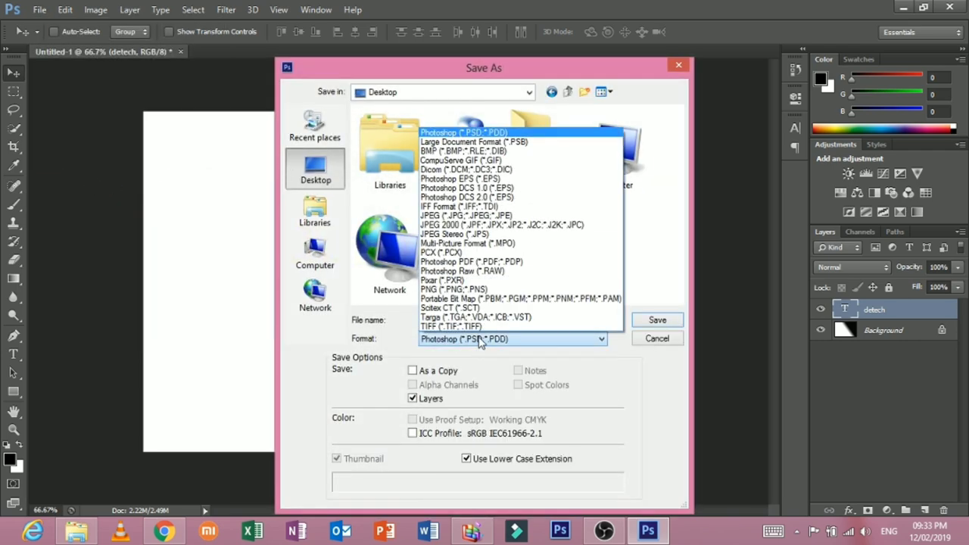
left_click(506, 217)
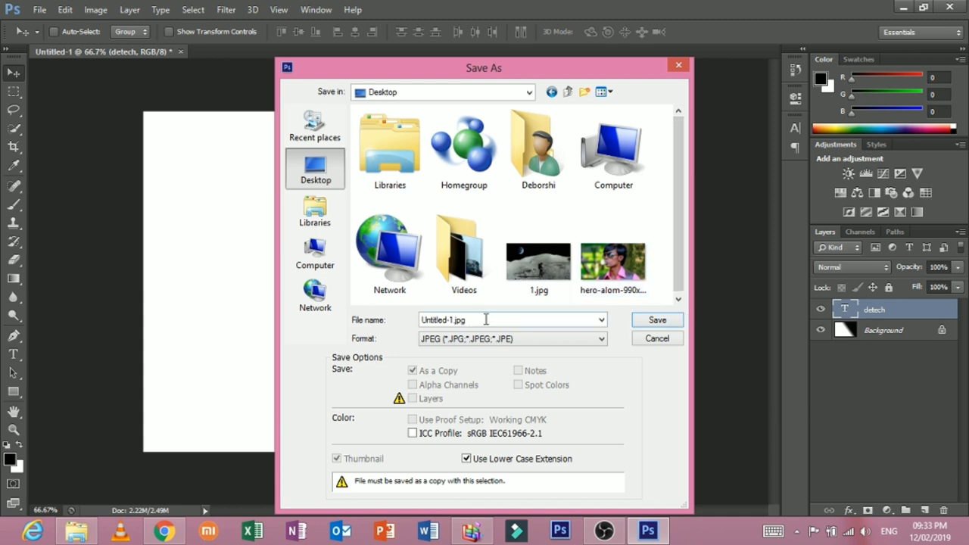
double_click(445, 320)
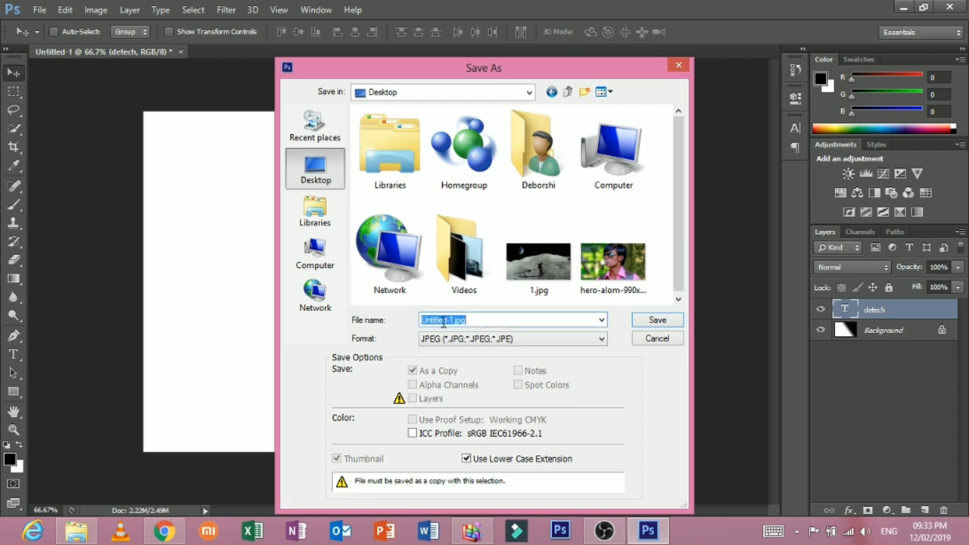
type("detech")
left_click(657, 321)
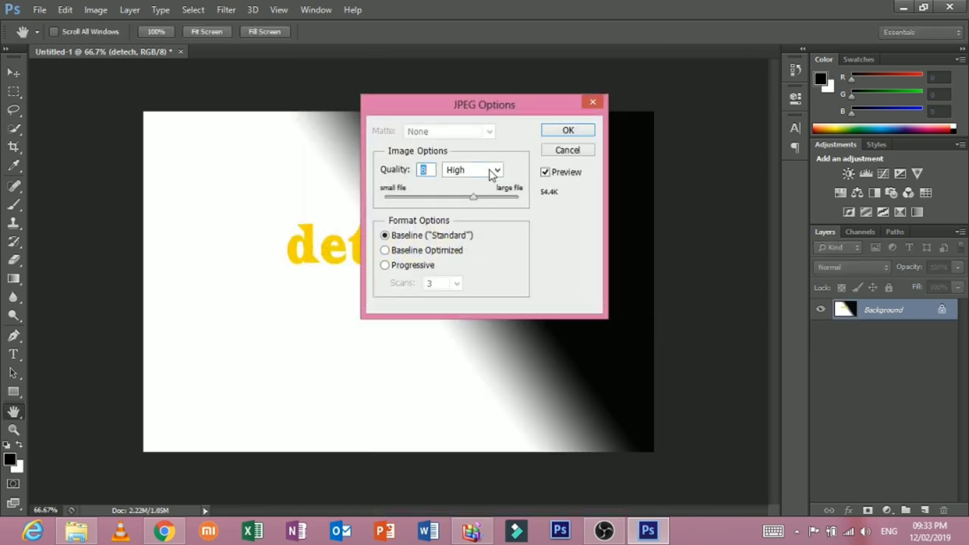
- Raise the JPEG quality to the largest-file setting and confirm the export options
left_click(492, 171)
left_click(488, 218)
left_click(498, 172)
left_click(492, 186)
left_click_drag(418, 197, 518, 197)
left_click(580, 133)
- View the exported detech.jpg from the desktop, close the viewer, and return to the full-size Photoshop window
double_click(585, 7)
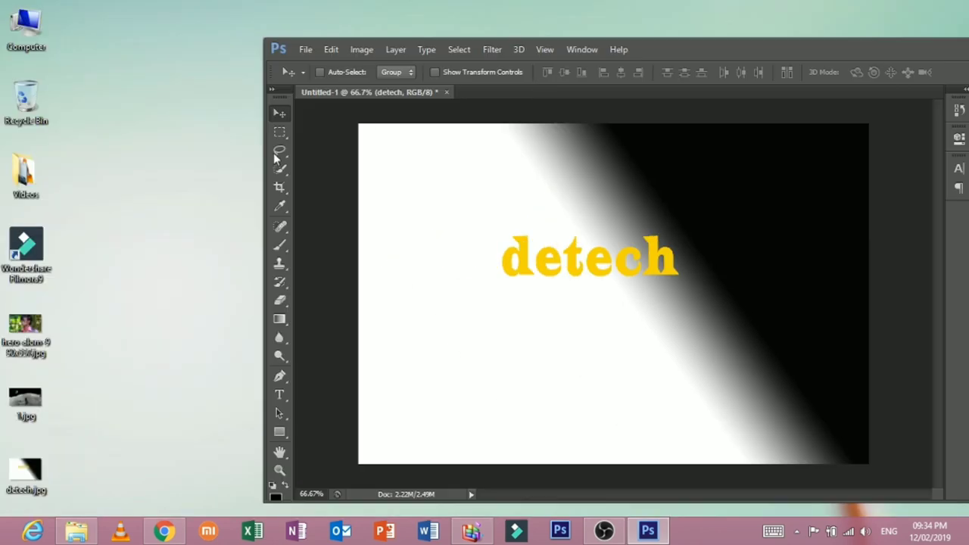
double_click(44, 469)
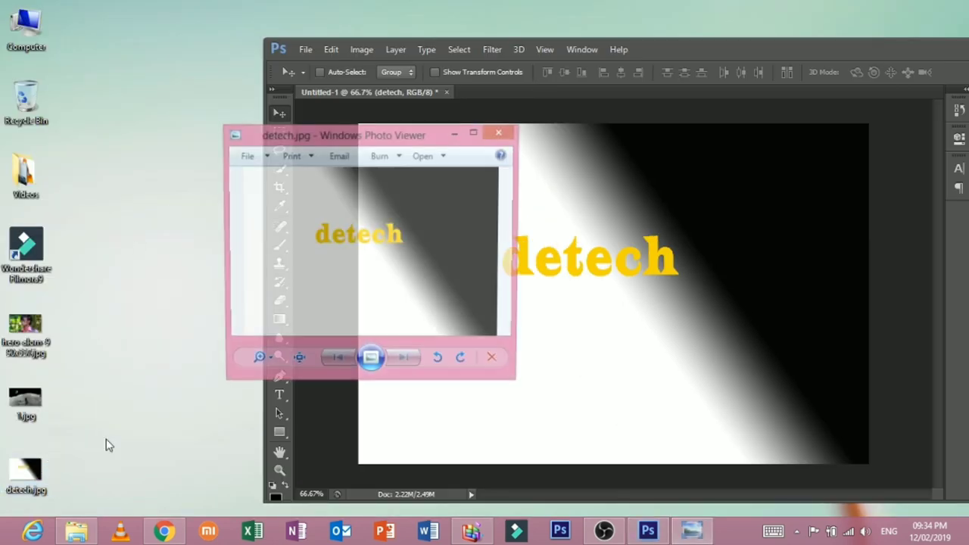
double_click(397, 134)
left_click_drag(430, 9, 403, 80)
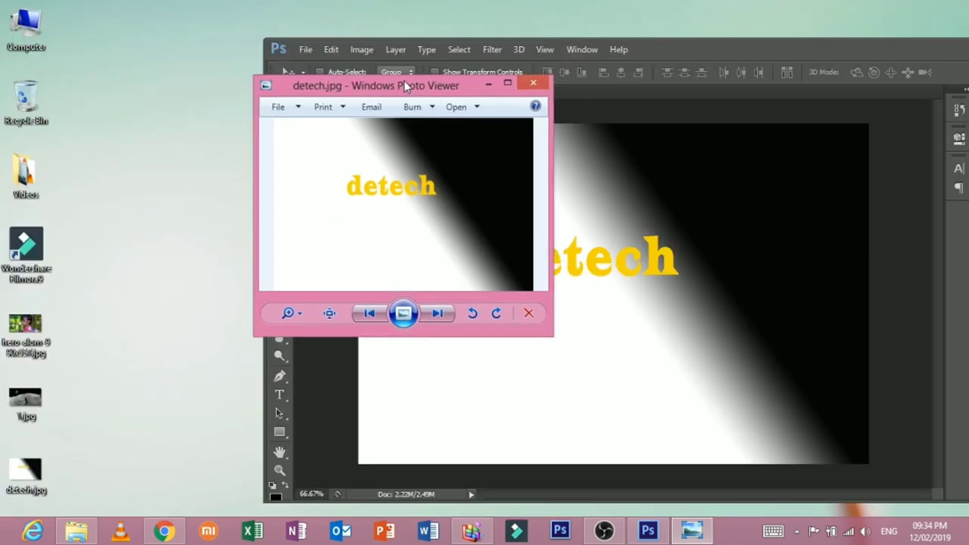
left_click(533, 82)
double_click(652, 50)
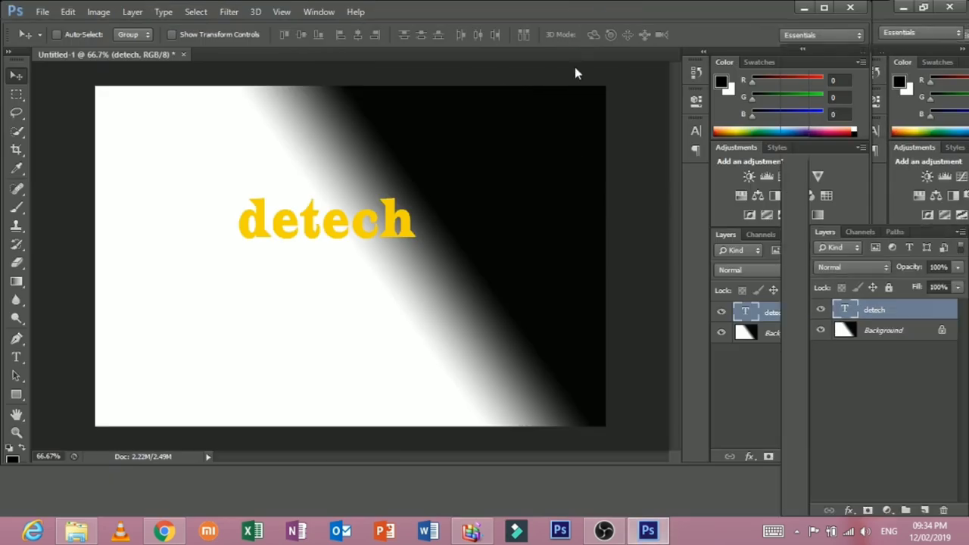
- Add an empty layer between the Background and the text layer, and make the Background layer active again
left_click(849, 330)
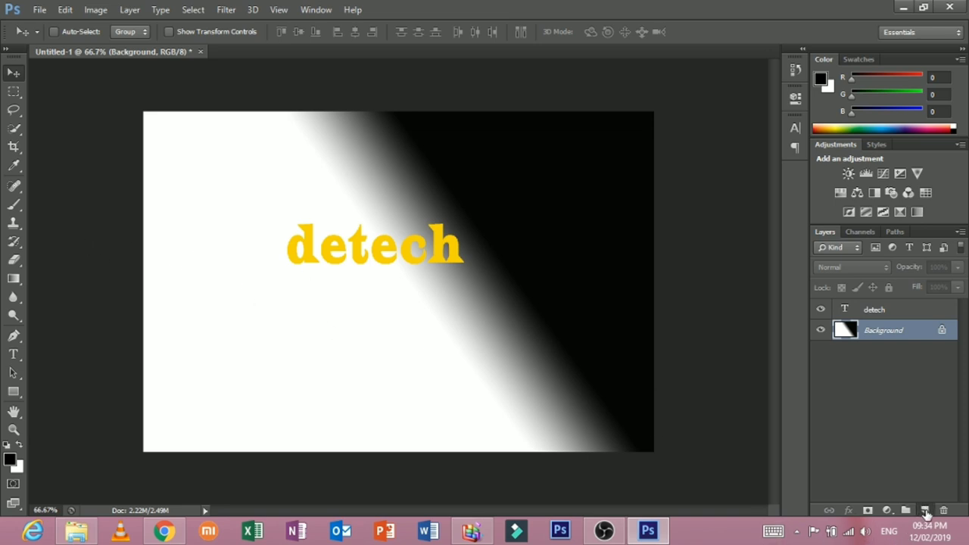
left_click(926, 513)
left_click(857, 359)
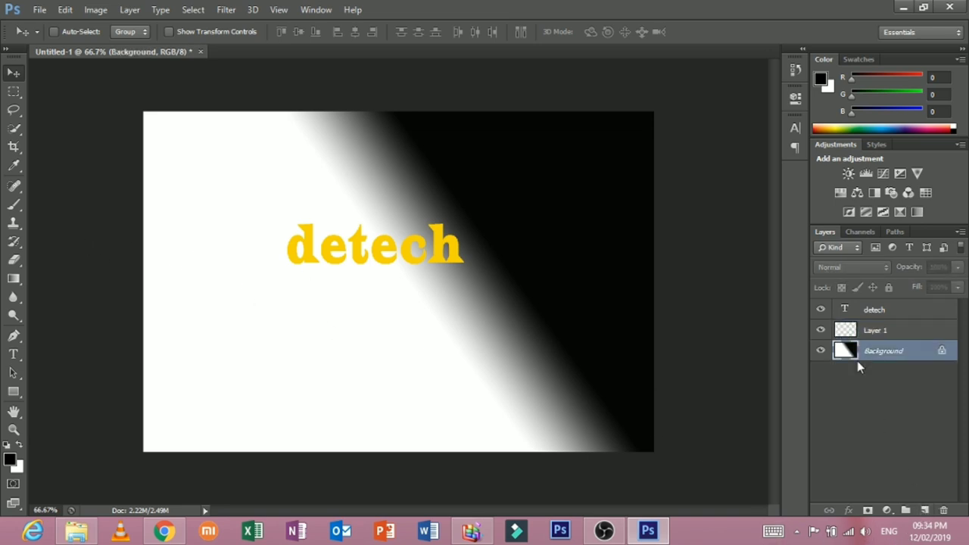
- Select a large circle around the text with the Elliptical Marquee tool, and shift it up to the canvas's upper edge
left_click(14, 91)
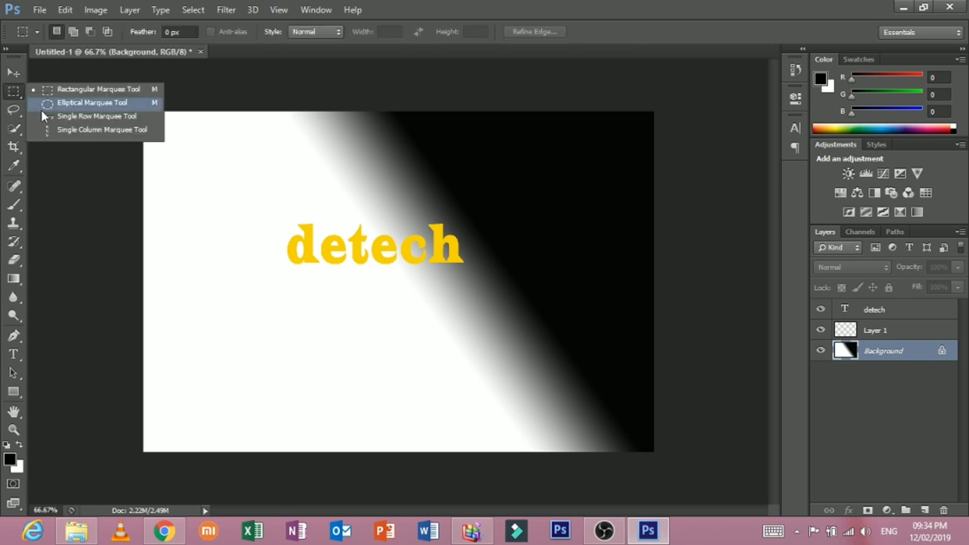
left_click(13, 92)
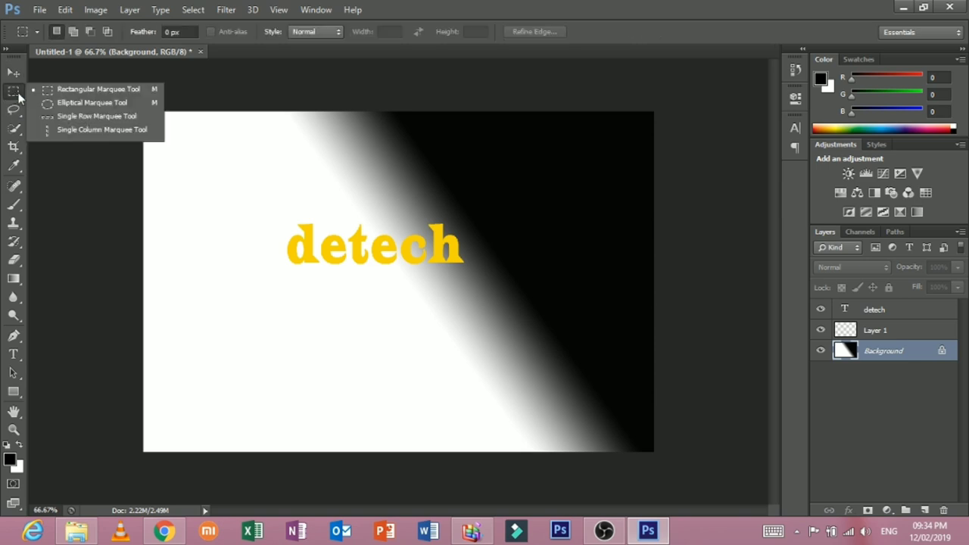
left_click(67, 106)
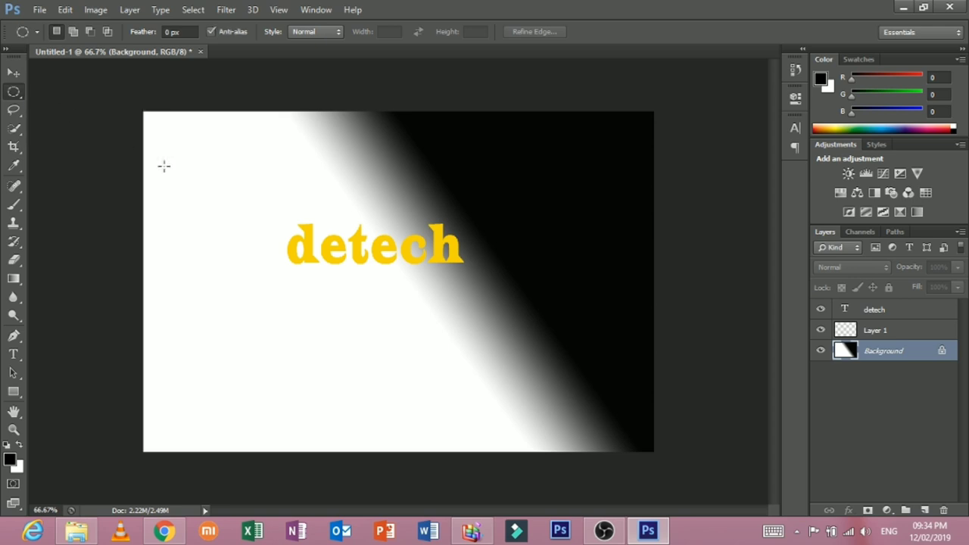
left_click_drag(215, 157, 580, 509)
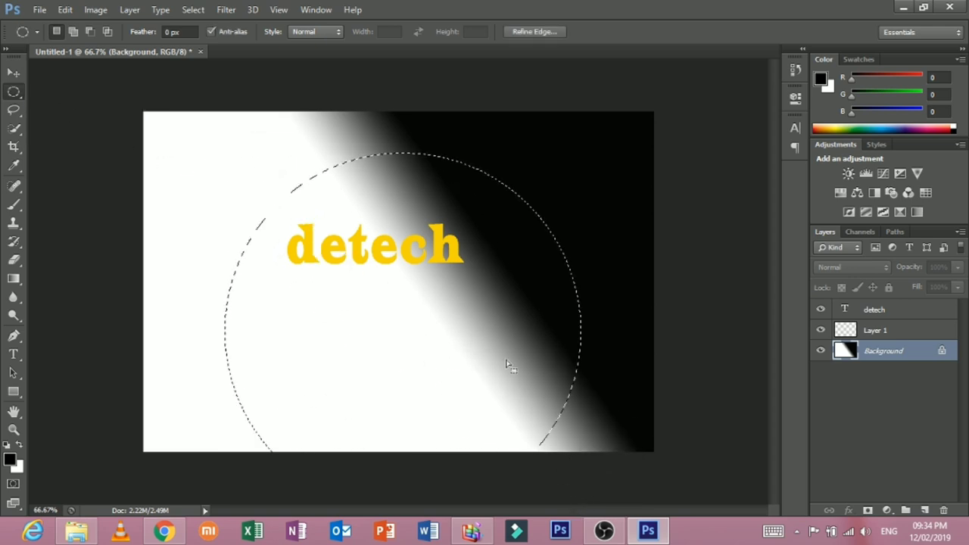
left_click_drag(499, 345, 476, 301)
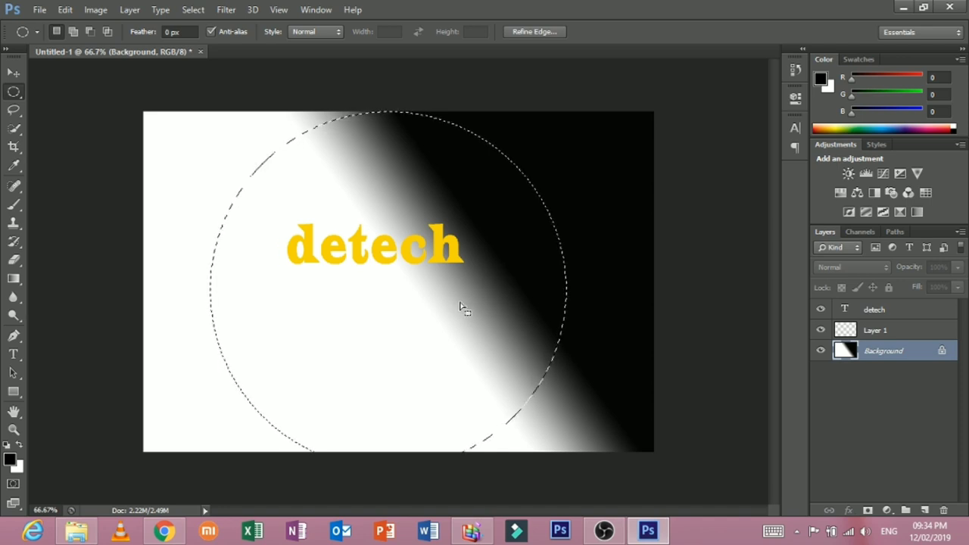
- Free-transform the selected circle of the Background to about 95% width and 75% height, and apply the transformation
key("ctrl+t")
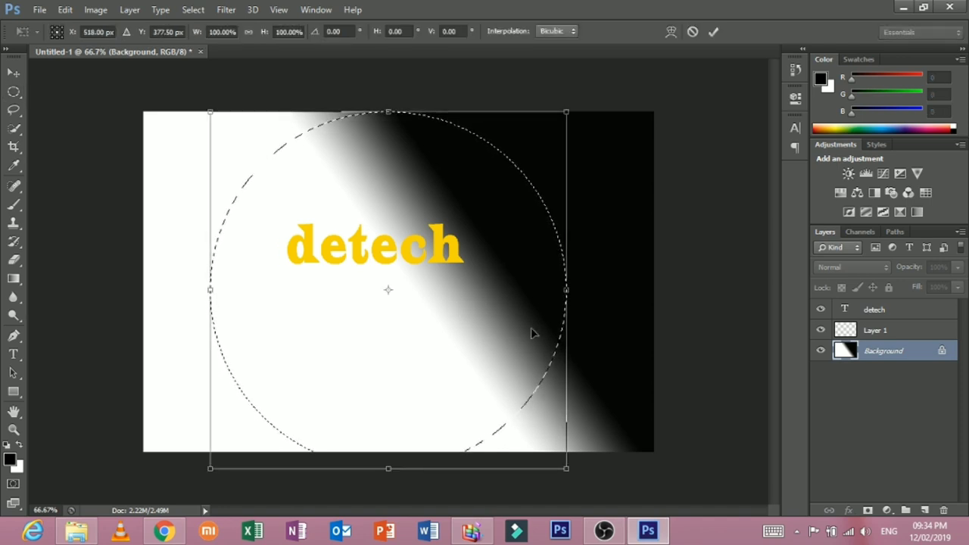
left_click_drag(567, 290, 654, 290)
left_click_drag(210, 468, 141, 452)
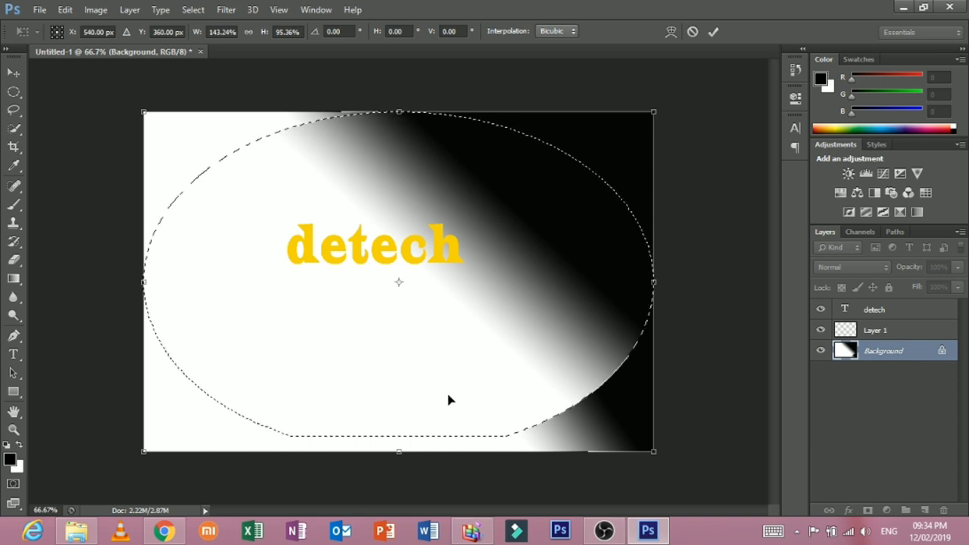
left_click_drag(397, 451, 394, 381)
left_click_drag(654, 248, 482, 245)
left_click_drag(377, 229, 434, 244)
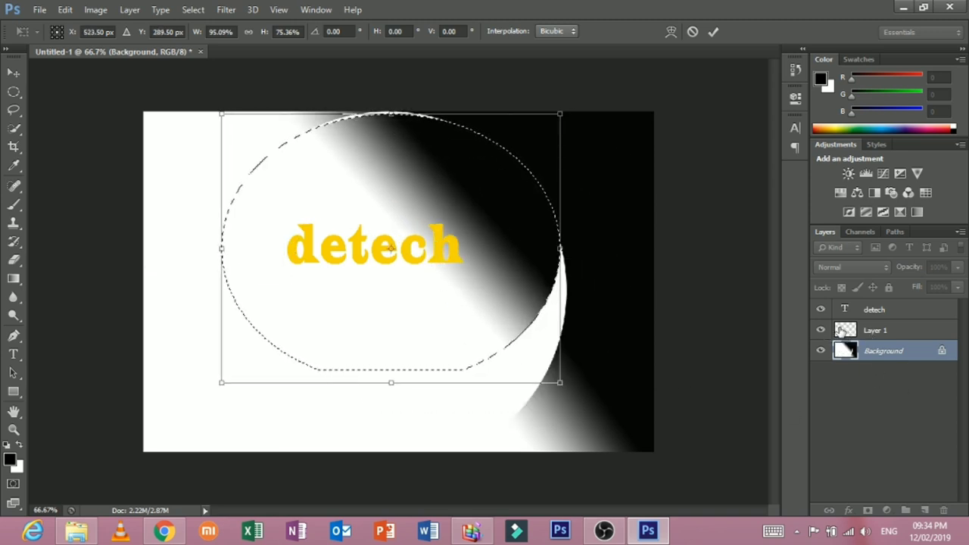
left_click(14, 72)
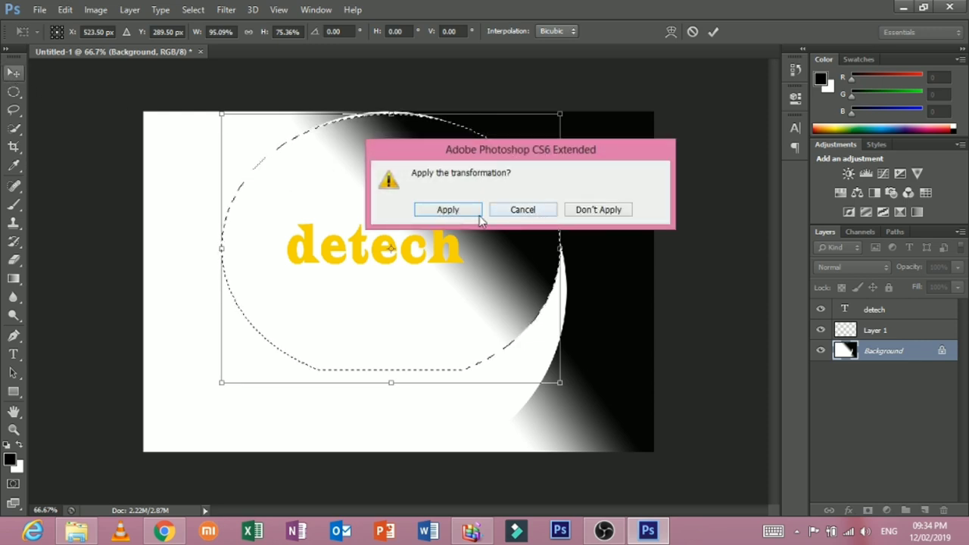
left_click(476, 211)
- Try pasting the copied photo into the empty layer, and undo the paste
left_click(844, 337)
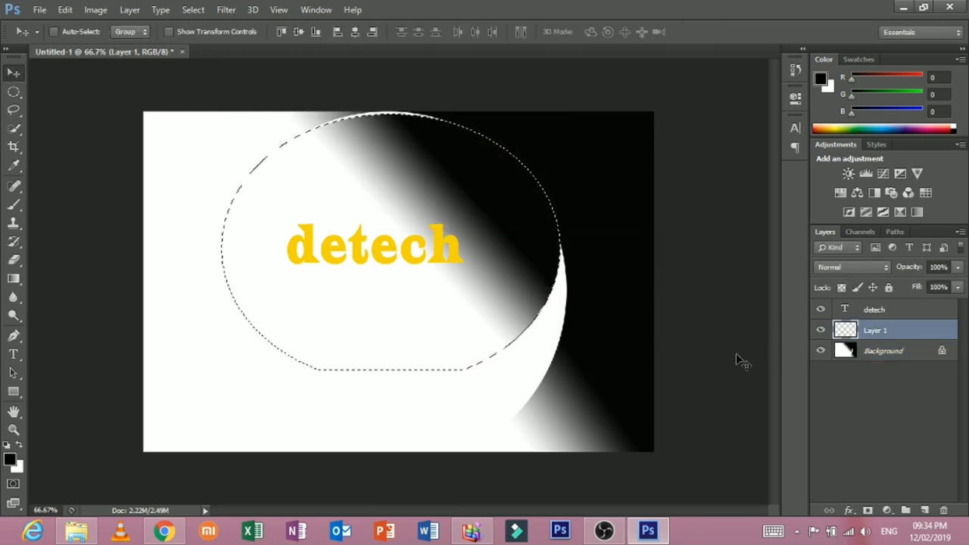
key("ctrl+z")
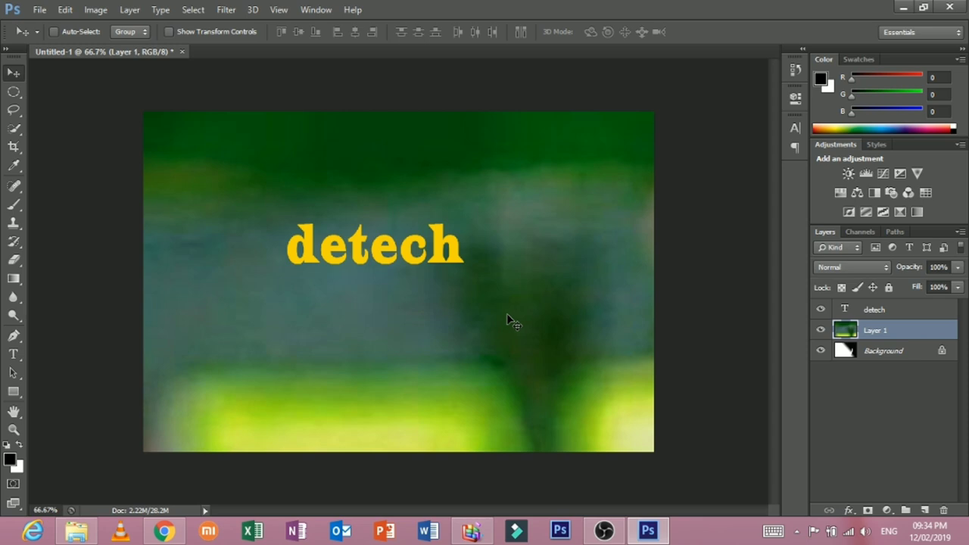
key("ctrl+z")
key("ctrl+z")
key("ctrl+alt+z")
- Clear the selected oval on the Background layer to white and deselect it, and hide that layer
left_click(883, 350)
mouse_move(384, 299)
left_mouse_down()
mouse_move(464, 330)
mouse_move(324, 259)
mouse_move(394, 292)
left_mouse_up()
key("ctrl+d")
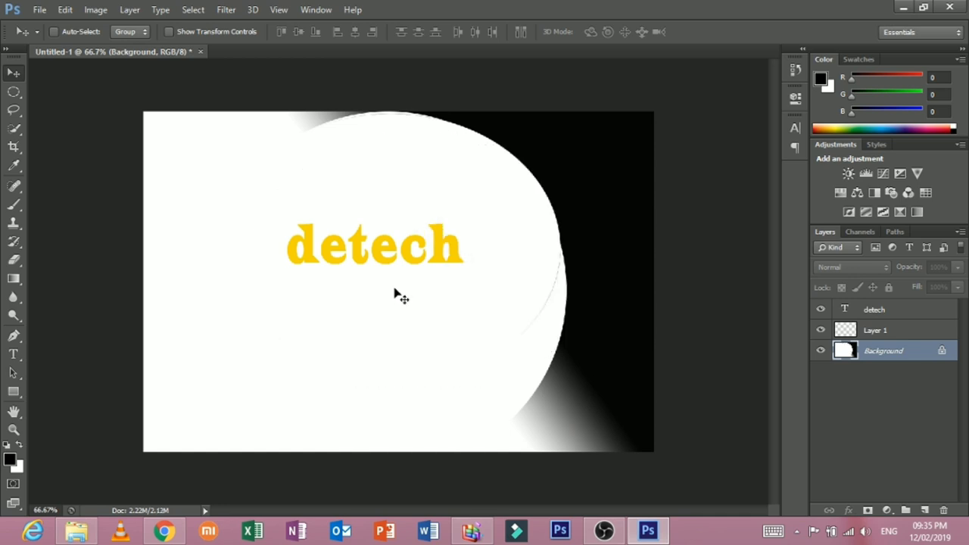
left_click(820, 351)
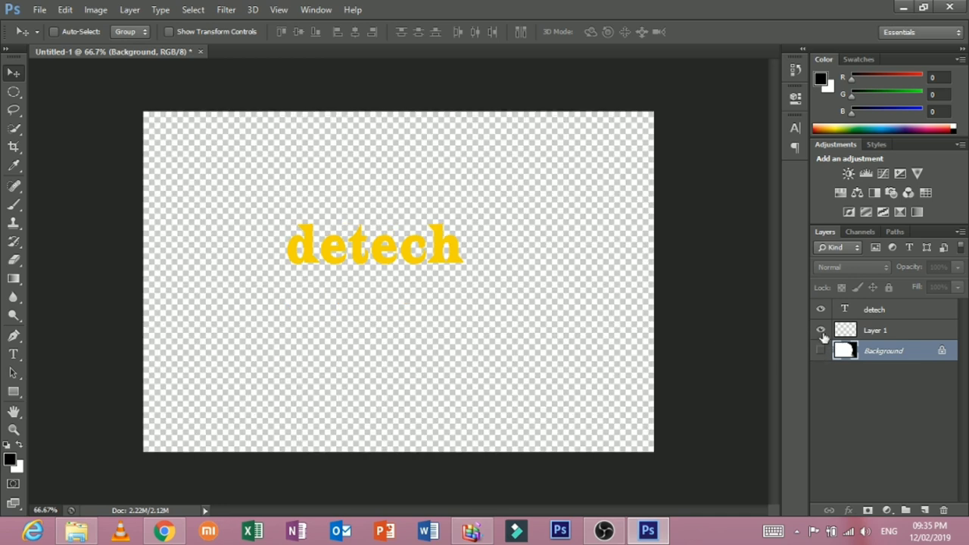
- Paste the copied gradient oval into Layer 1 and free-transform it to fill the canvas, about 151% wide and 133% high
key("alt+]")
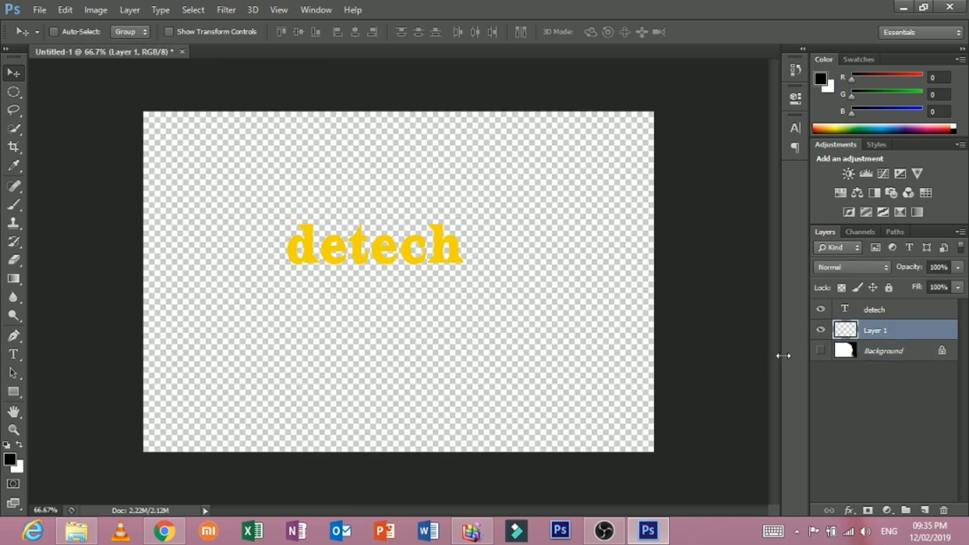
key("ctrl+alt+z")
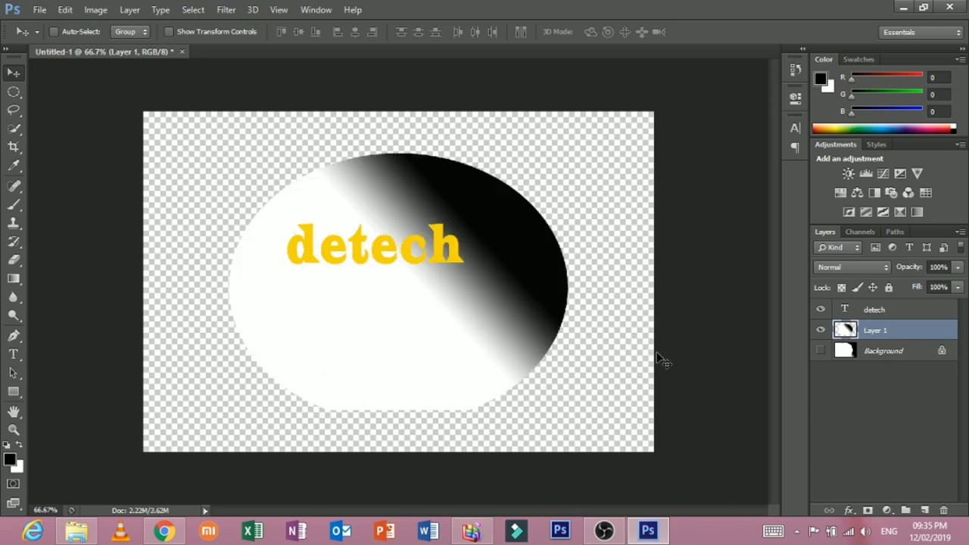
key("ctrl+t")
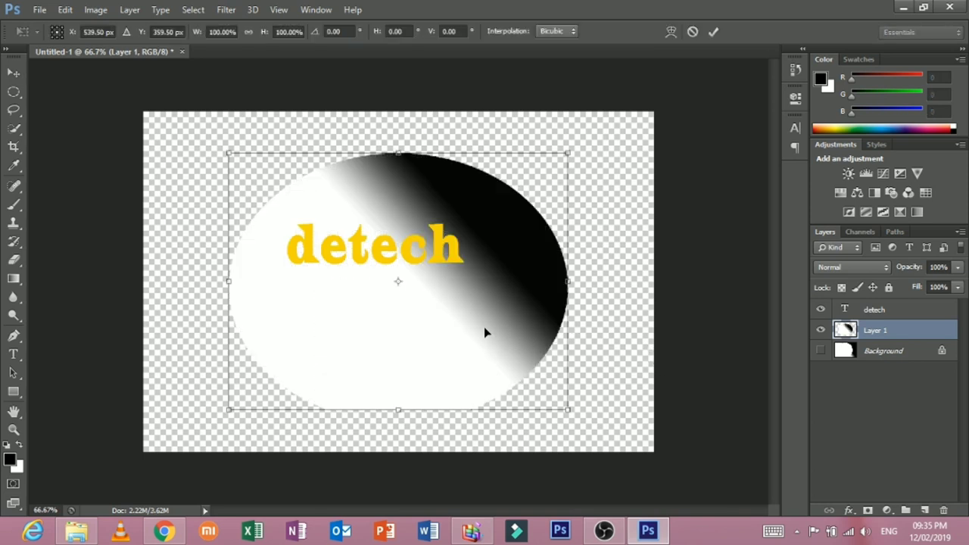
left_click_drag(485, 331, 400, 295)
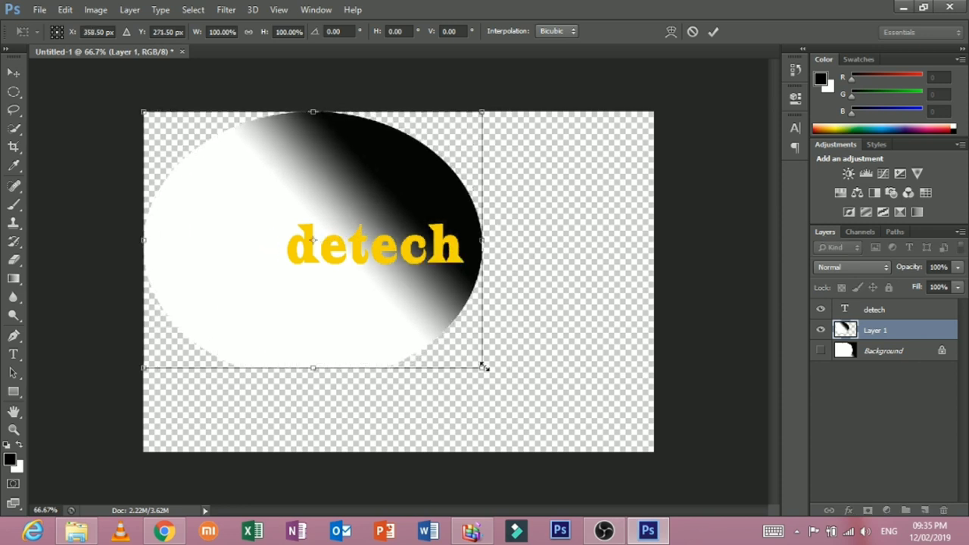
left_click_drag(482, 368, 657, 452)
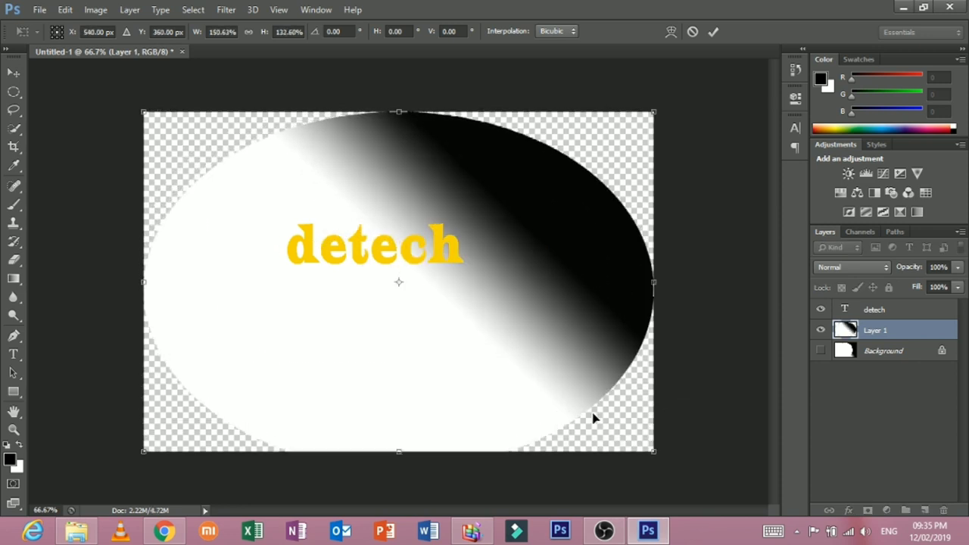
left_click(13, 72)
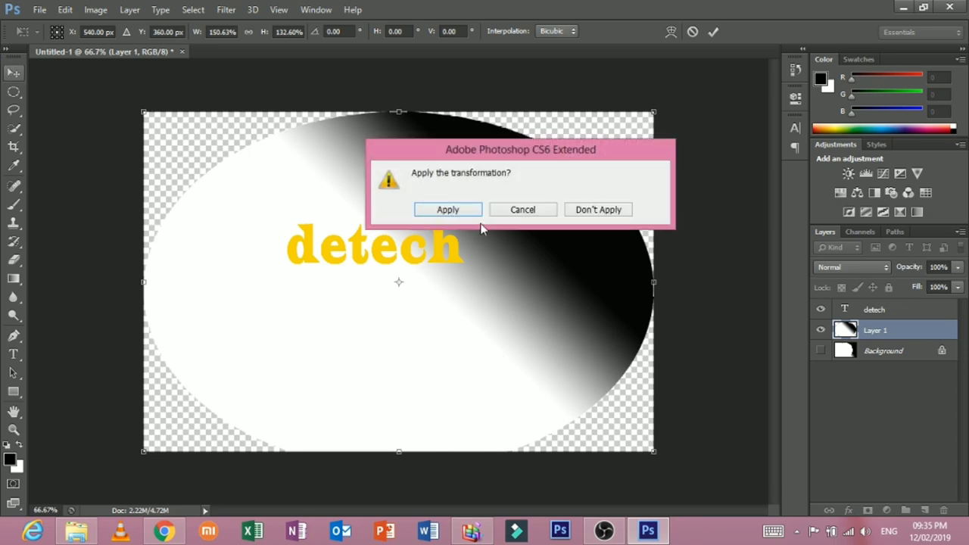
left_click(447, 210)
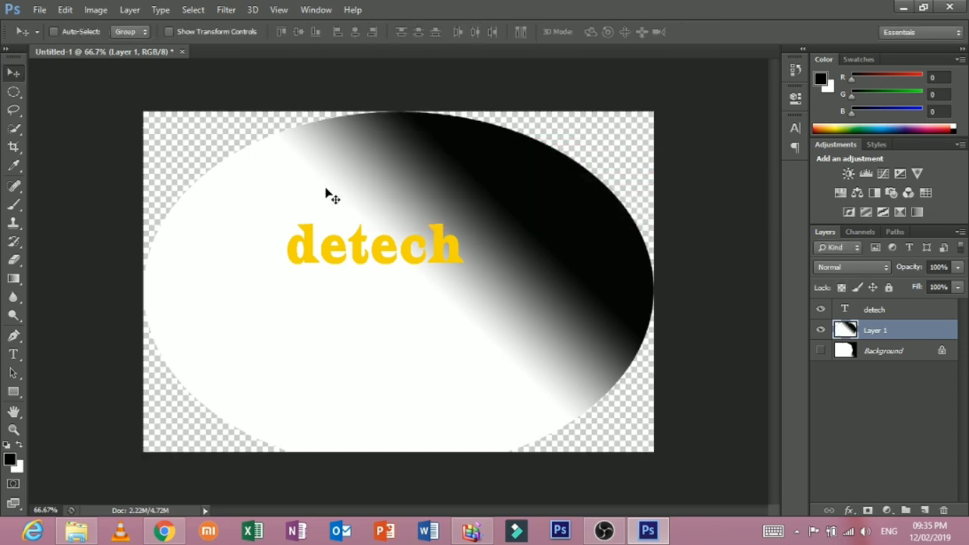
- Save the image to the desktop as Untitled-1.png in PNG format, with Smallest / Slow compression and no interlacing
left_click(40, 10)
left_click(121, 181)
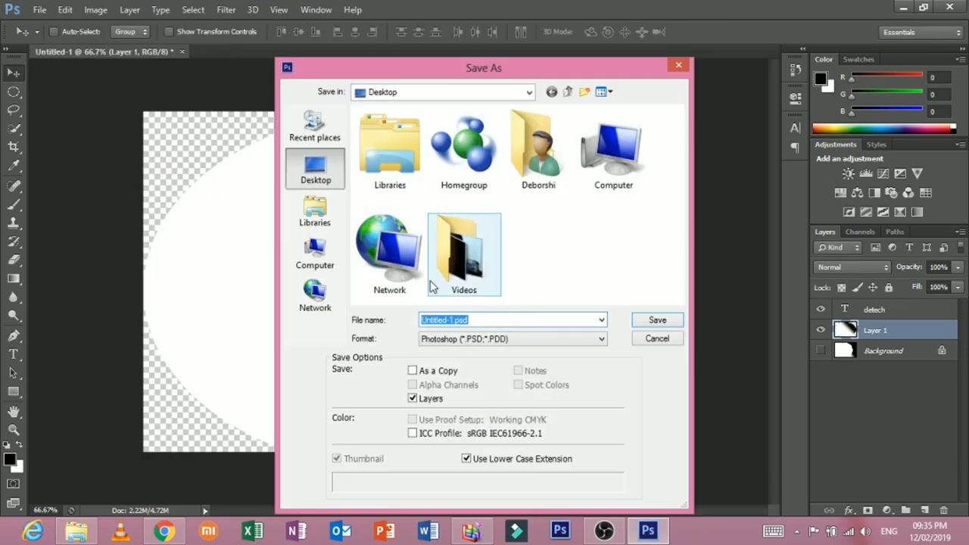
left_click(488, 342)
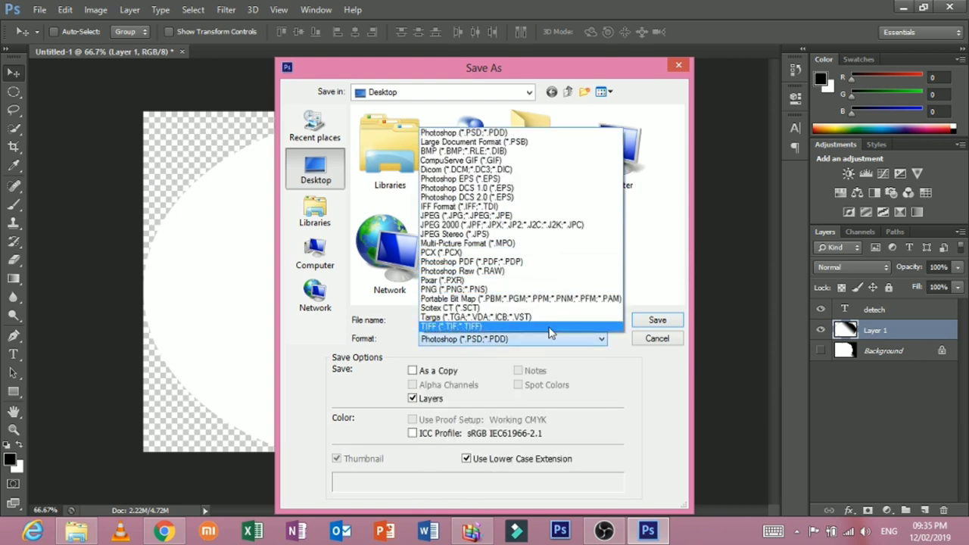
left_click(529, 289)
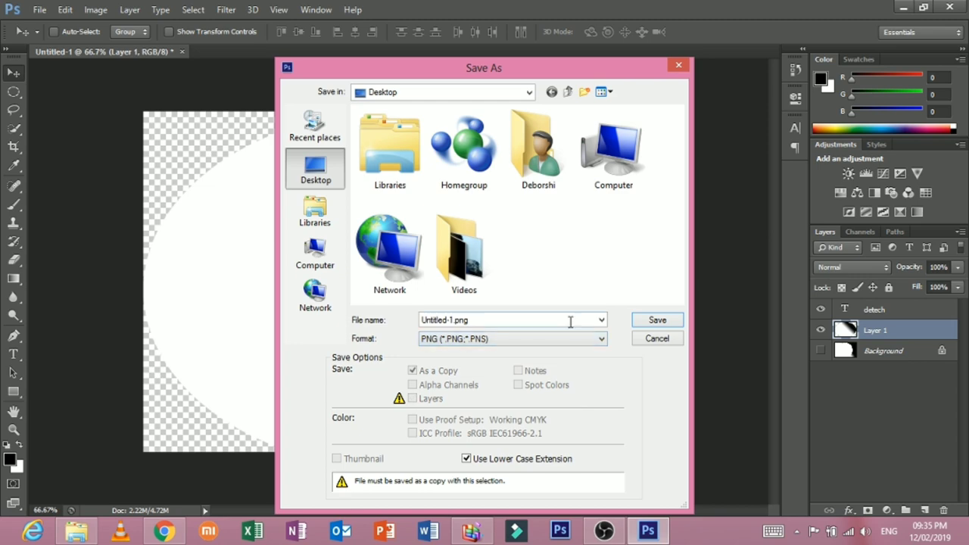
left_click(657, 321)
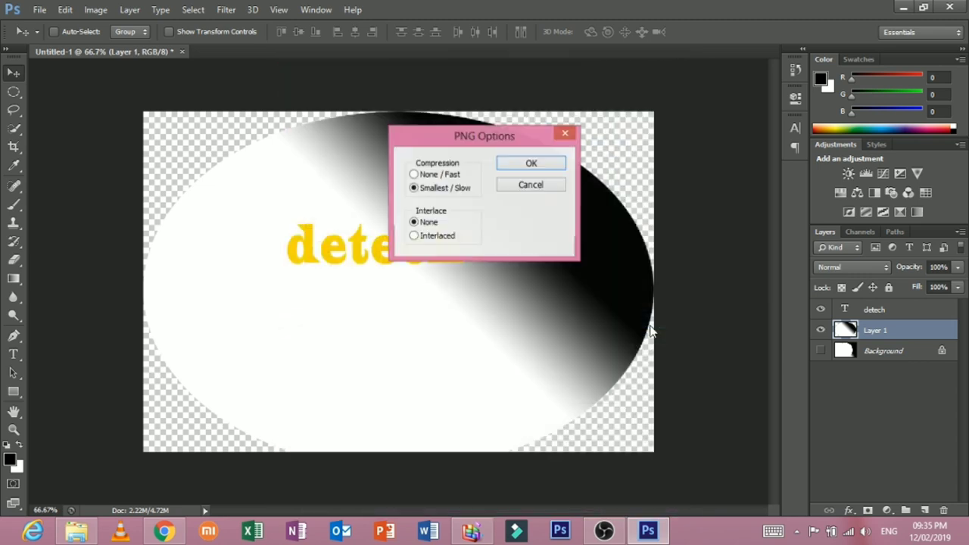
left_click(520, 164)
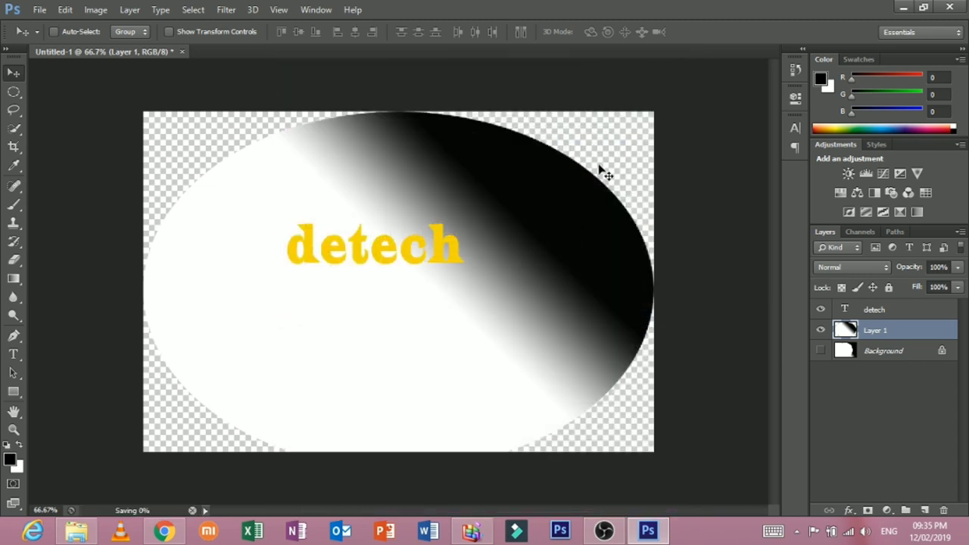
- Check the exported Untitled-1.png from the desktop in Windows Photo Viewer, close it, and return to the maximized Photoshop window
double_click(699, 7)
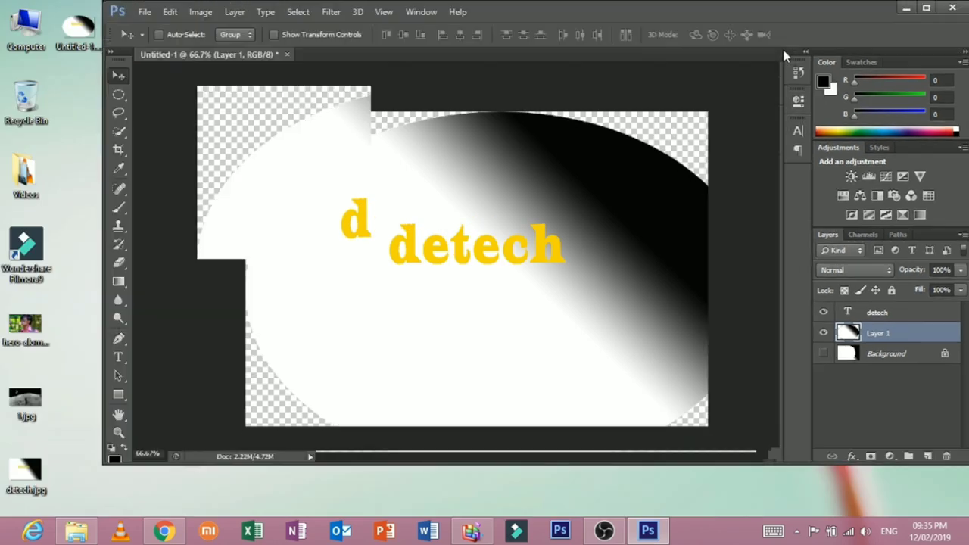
double_click(77, 23)
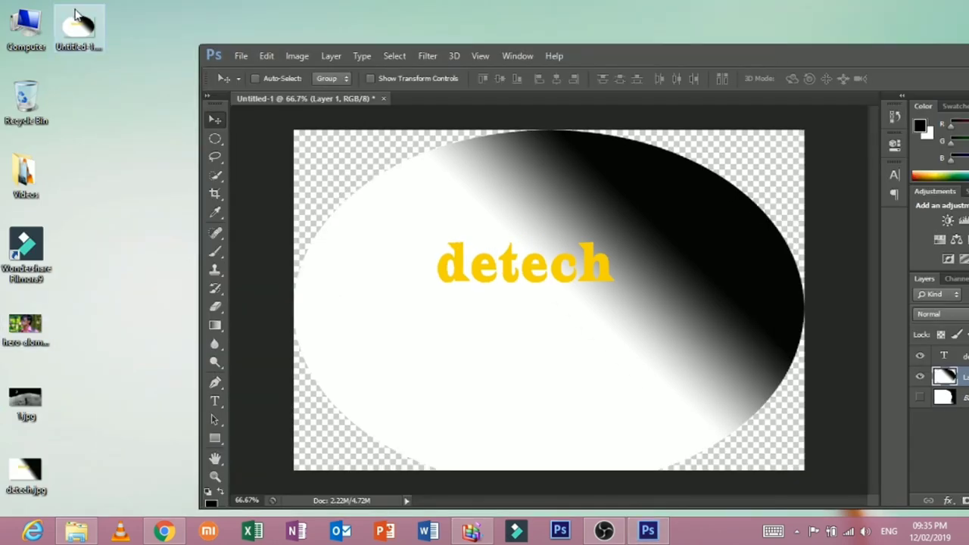
double_click(468, 86)
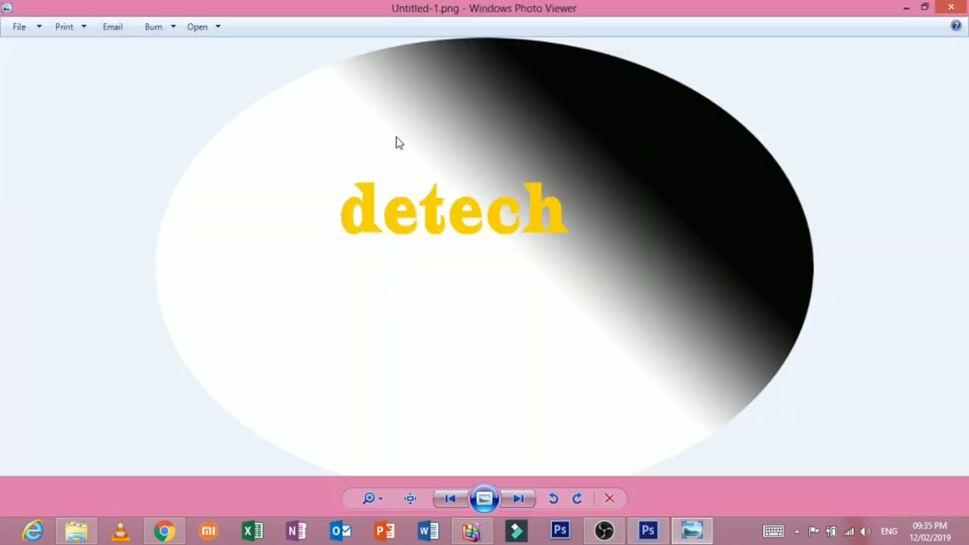
double_click(452, 8)
scroll(439, 245, "up", 1)
scroll(443, 253, "down", 1)
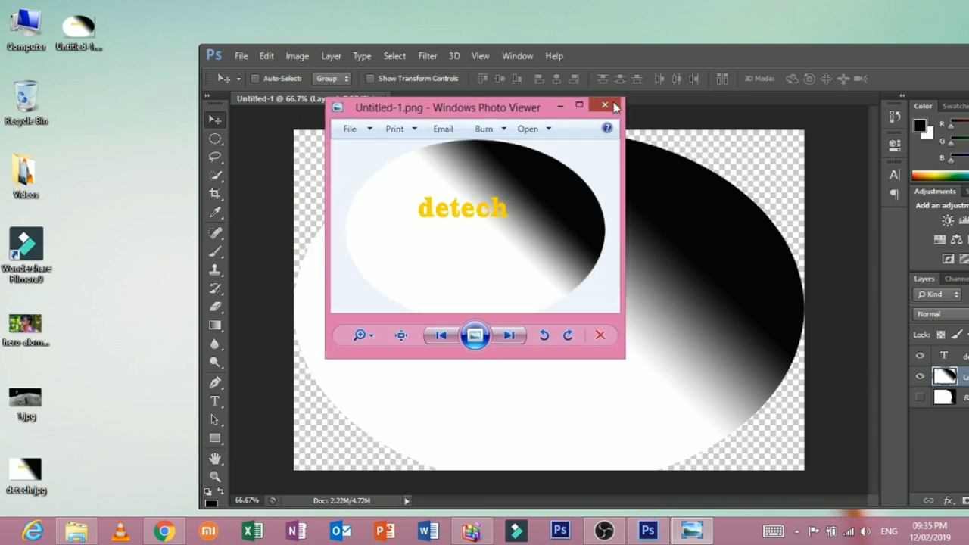
left_click(604, 105)
left_click_drag(647, 55, 644, 1)
- Open the photo hero-alom-990x557.jpg from the desktop as a second document
left_click(40, 10)
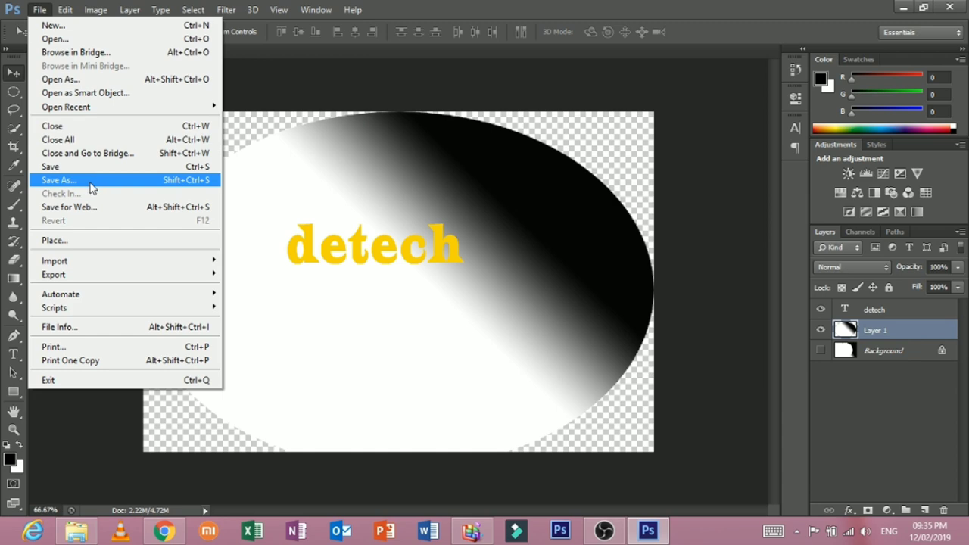
left_click(55, 38)
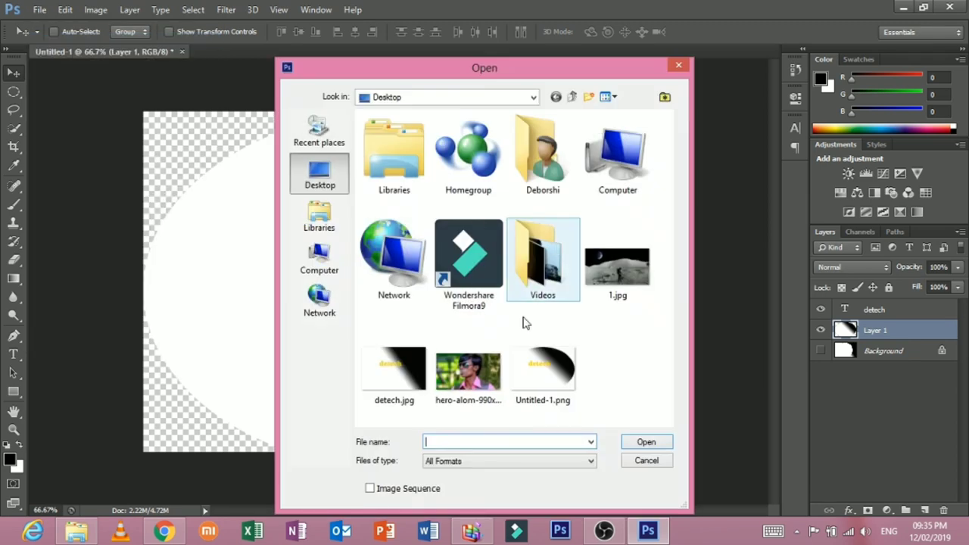
double_click(468, 371)
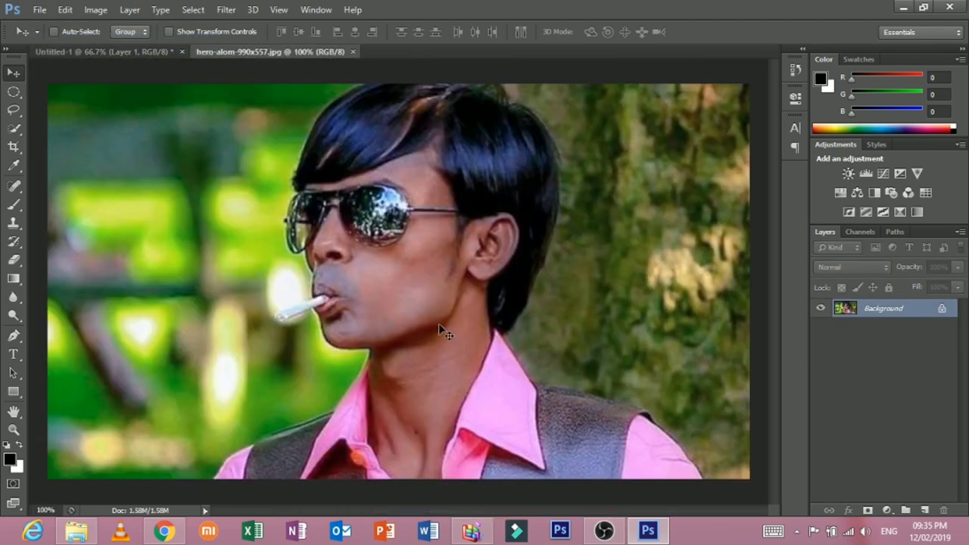
key("ctrl+minus")
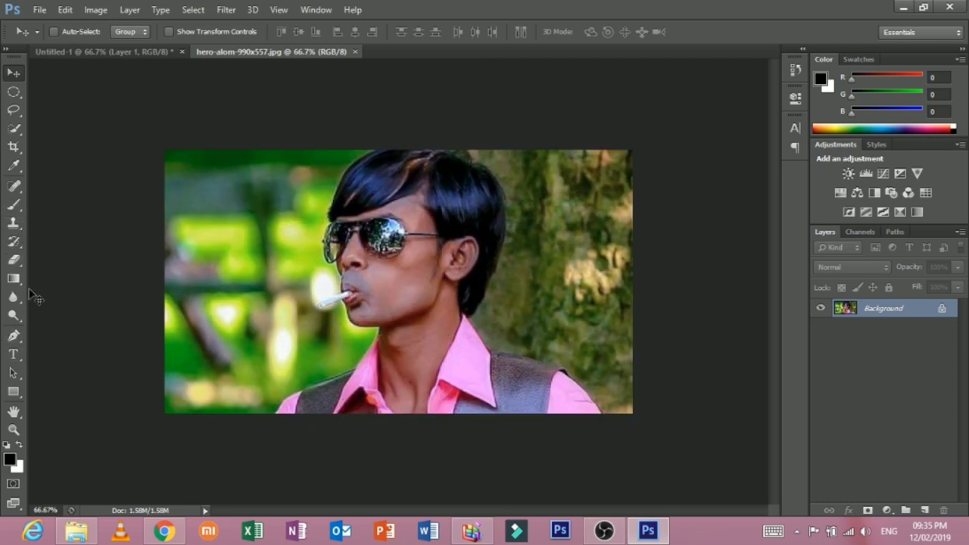
- Select the man's head and shoulders with the Polygonal Lasso tool, tracing around the cigarette, face, hair and vest
left_click_drag(13, 110, 51, 124)
right_click(13, 113)
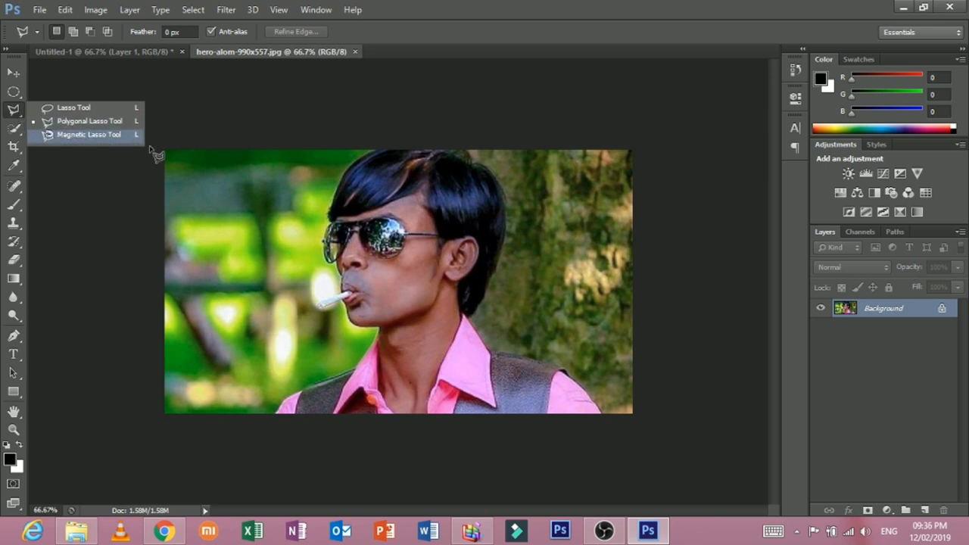
left_click(280, 423)
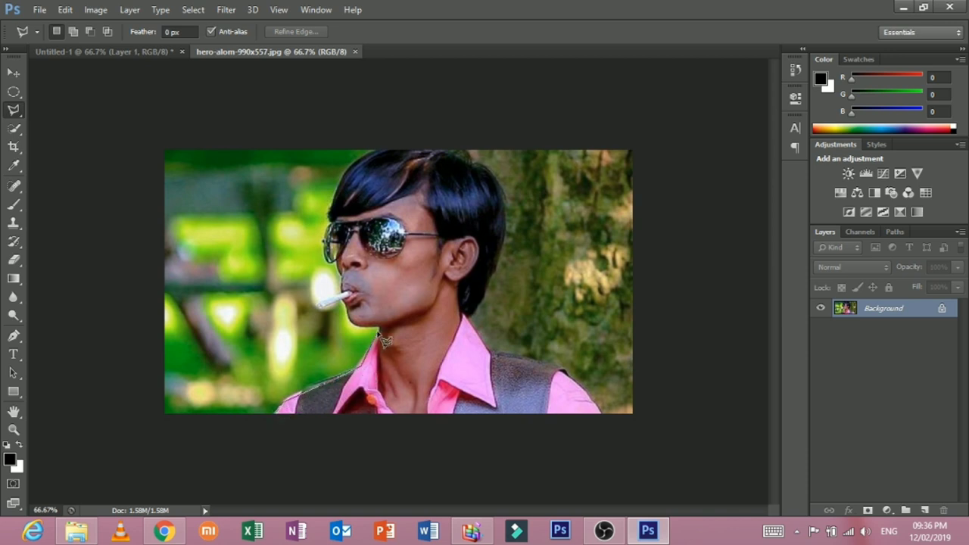
left_click(345, 305)
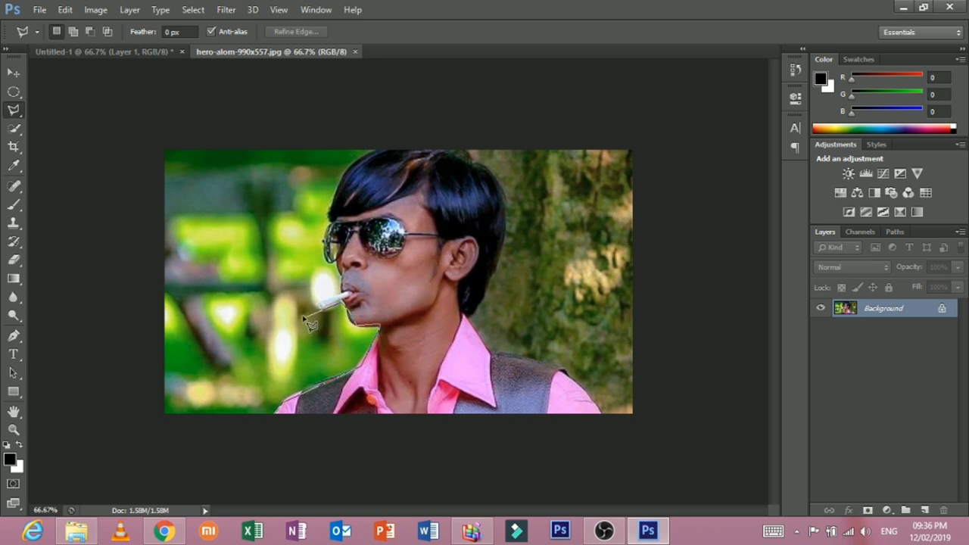
left_click(348, 291)
left_click(322, 231)
left_click(340, 185)
left_click(367, 148)
left_click(450, 136)
left_click(522, 205)
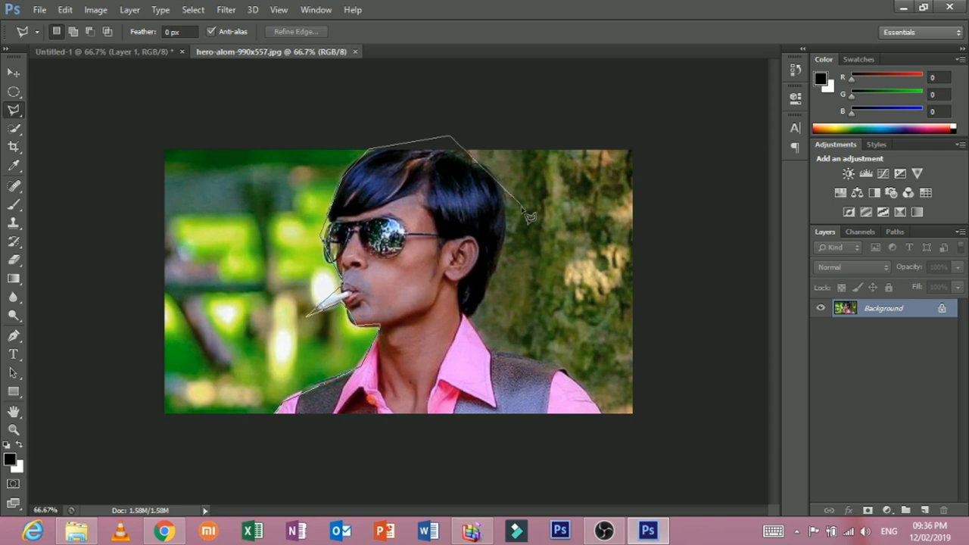
left_click(515, 213)
left_click(498, 344)
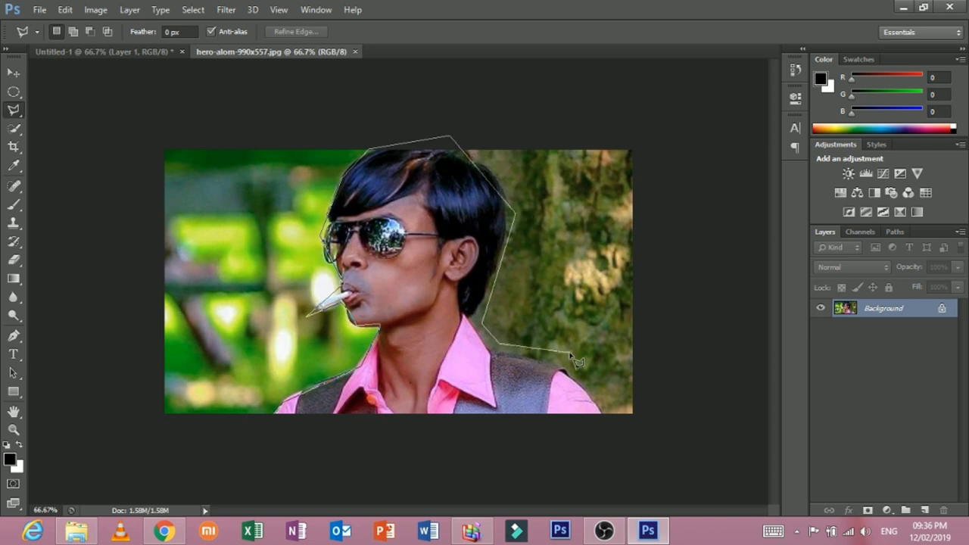
left_click(569, 355)
double_click(608, 420)
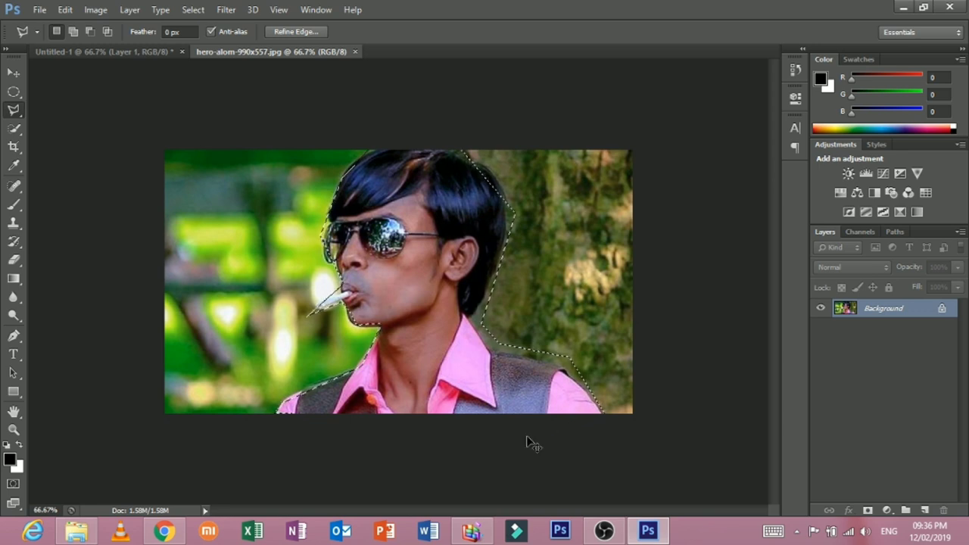
- Cut the selected man out of the Background layer and paste him into a new layer
key("ctrl+x")
left_click(924, 510)
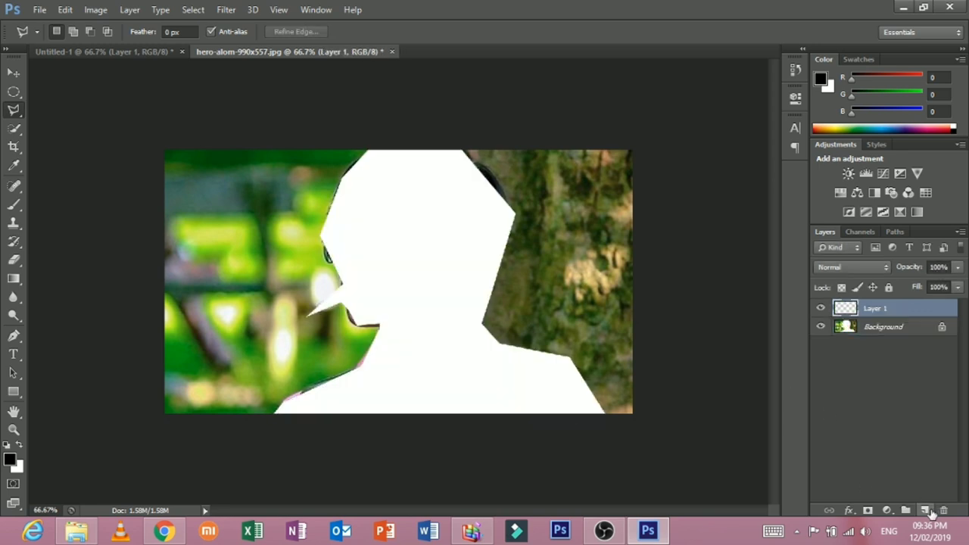
key("ctrl+v")
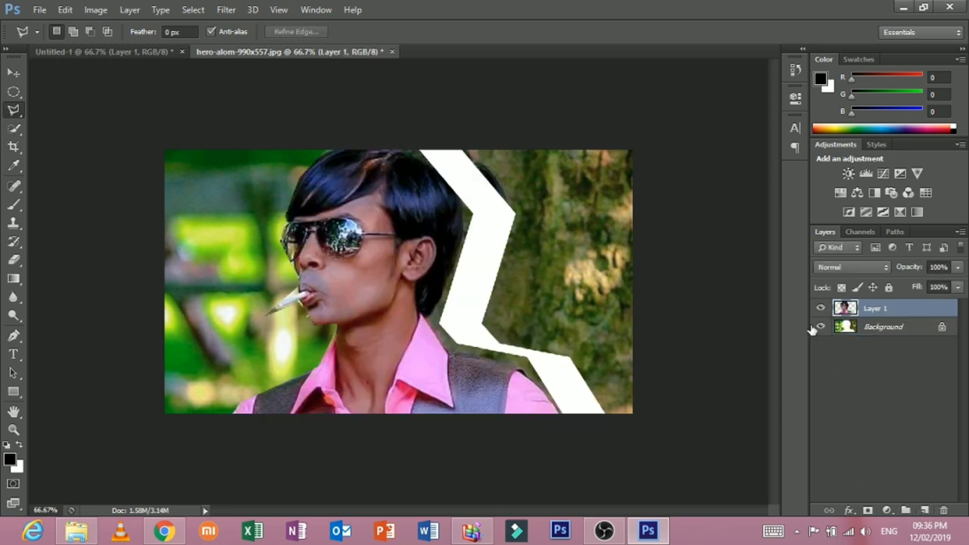
- Delete the Background layer and move the cutout of the man slightly to the right
left_click(857, 330)
key("Delete")
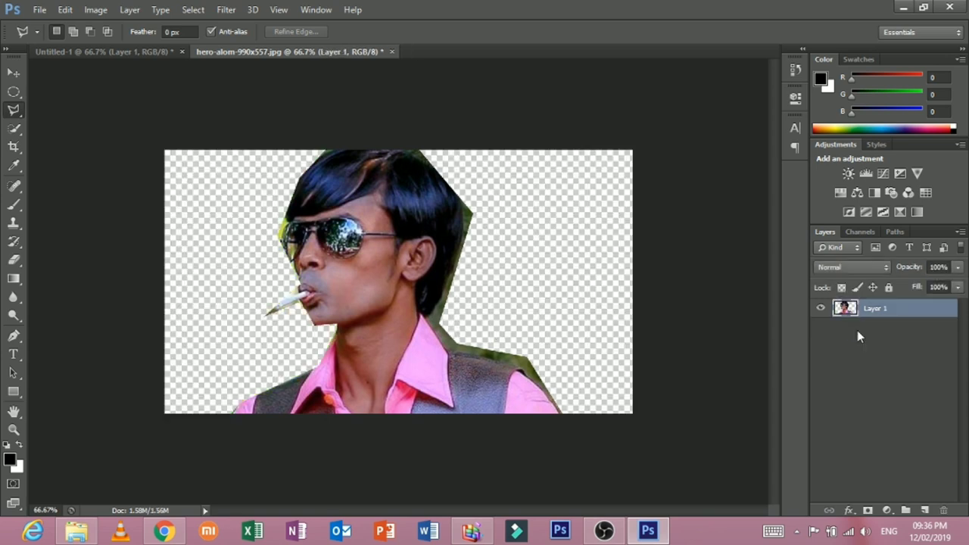
left_click(14, 72)
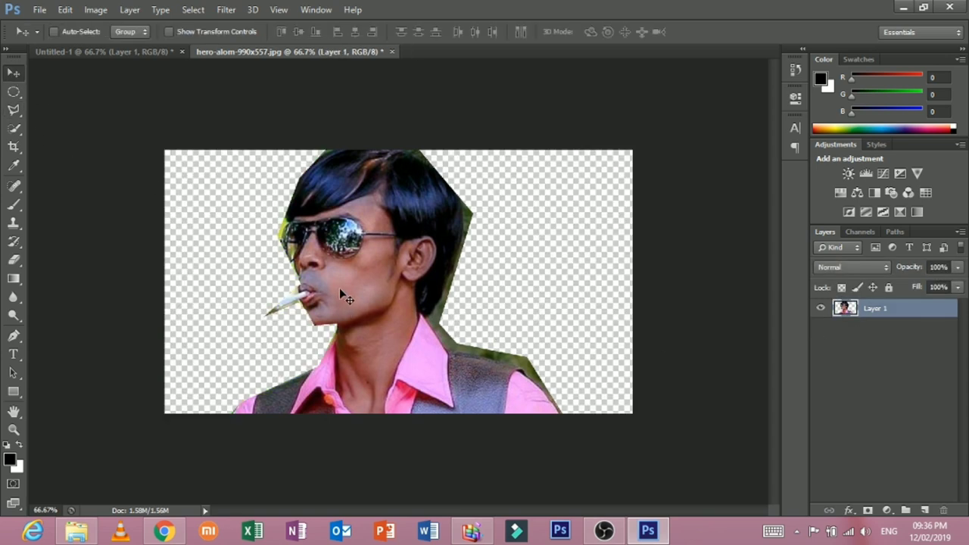
mouse_move(339, 289)
left_mouse_down()
mouse_move(401, 294)
mouse_move(351, 295)
left_mouse_up()
- Save the cutout as a PNG copy named 000 on the desktop with smallest compression and no interlacing
left_click(39, 9)
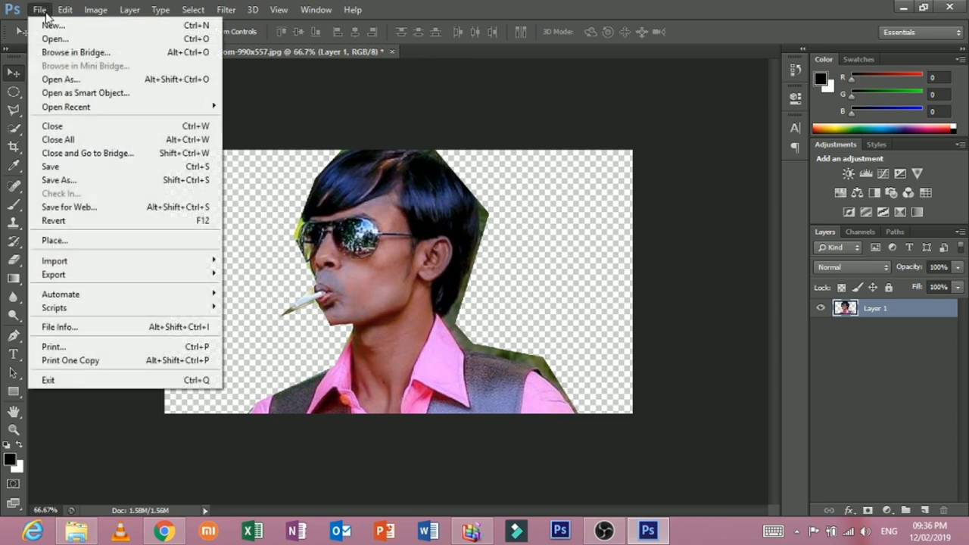
left_click(89, 180)
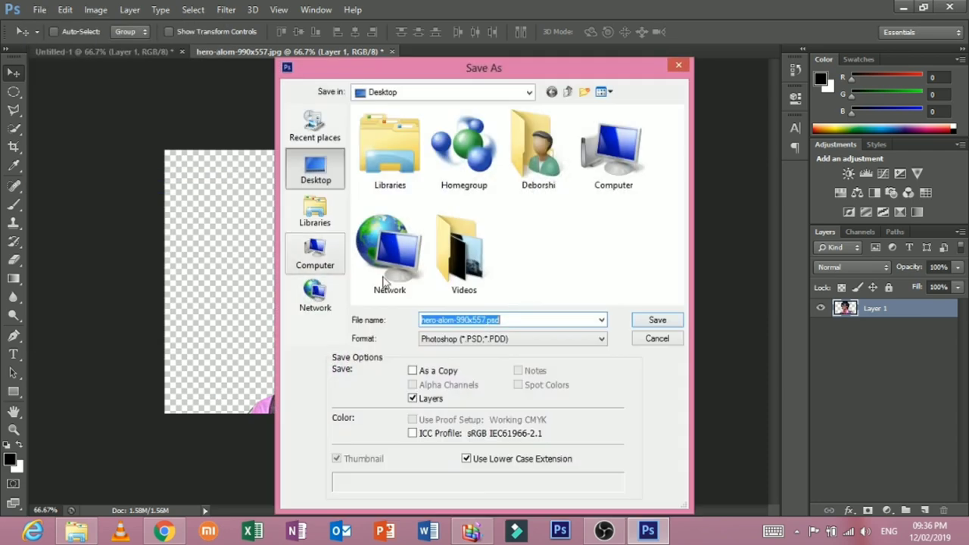
left_click(514, 340)
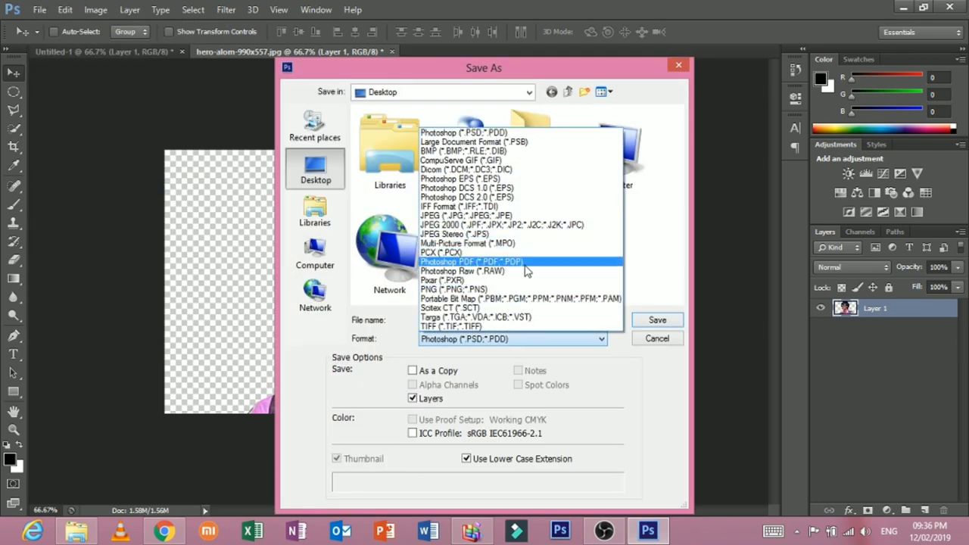
left_click(523, 289)
left_click(513, 338)
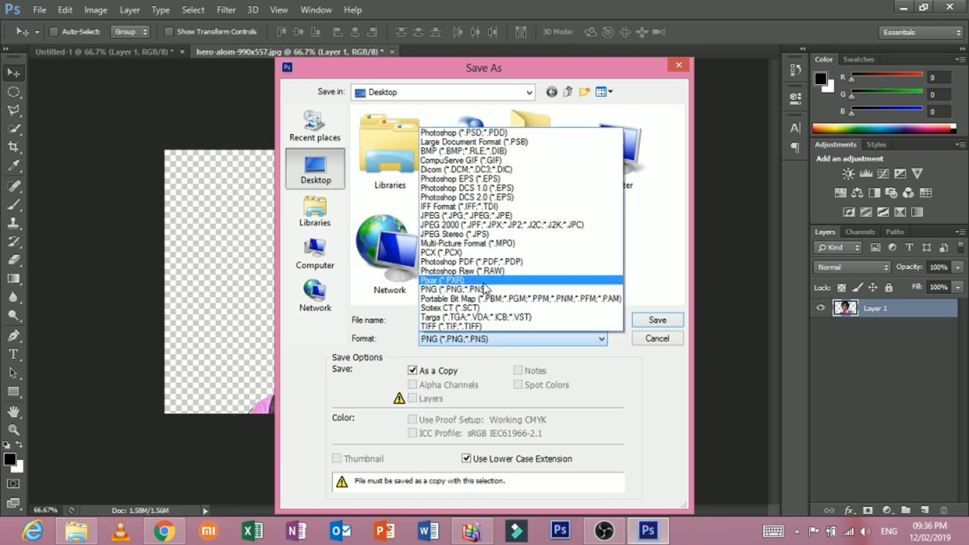
left_click(491, 291)
double_click(509, 319)
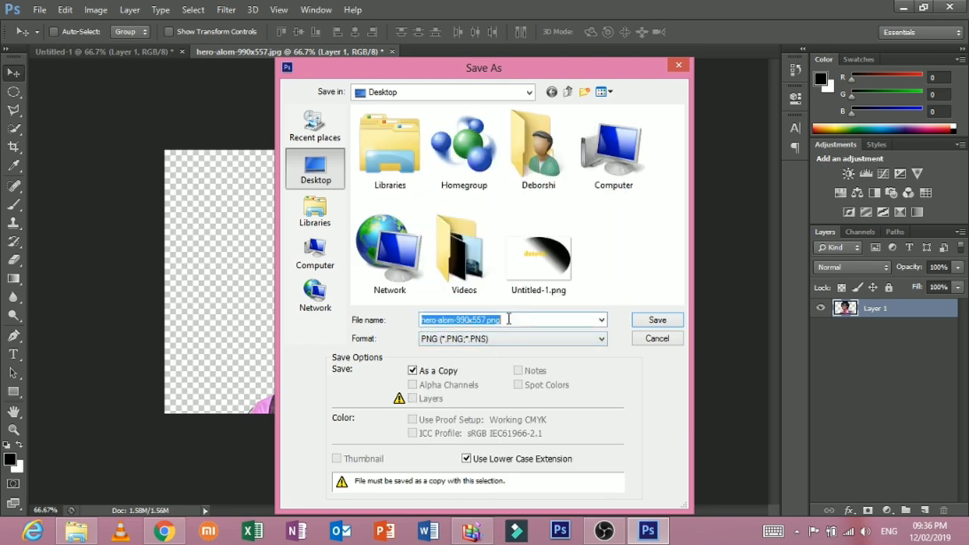
type("000")
left_click(654, 320)
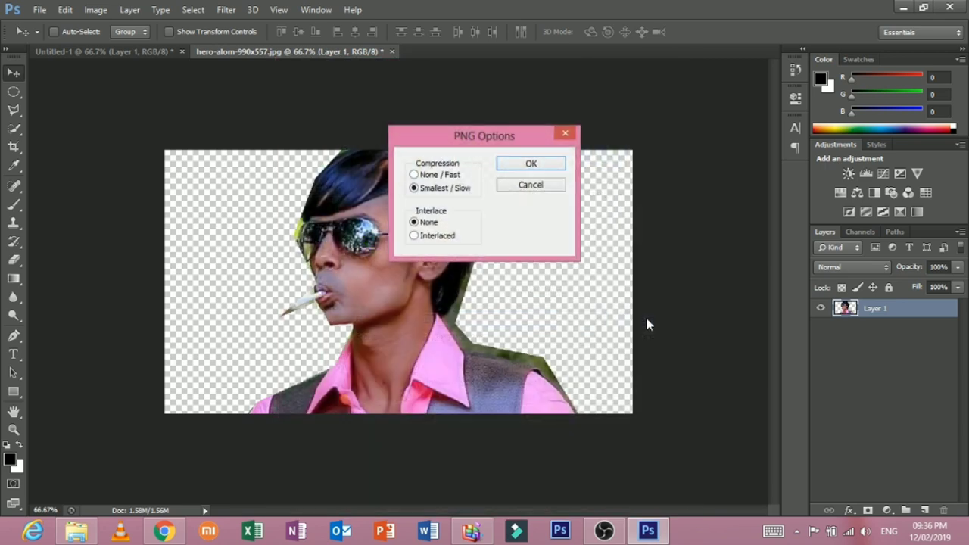
left_click(521, 162)
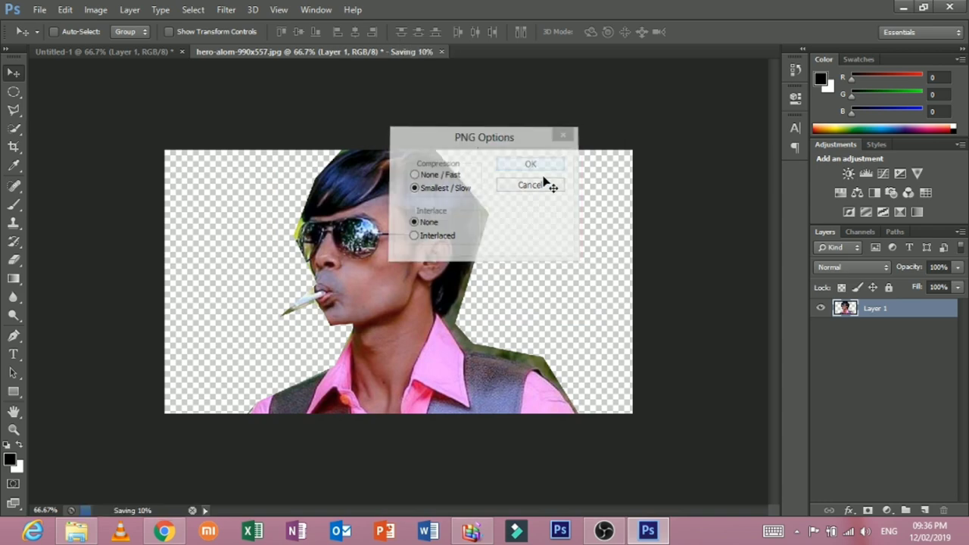
- Close both the hero-alom-990x557.jpg and Untitled-1 documents without saving their changes
left_click(442, 52)
left_click(443, 215)
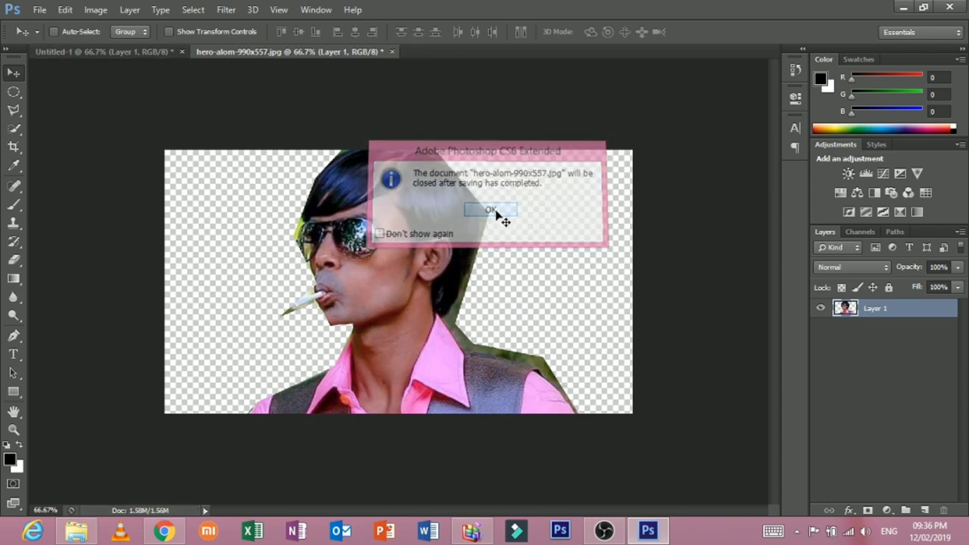
left_click(393, 53)
left_click(496, 213)
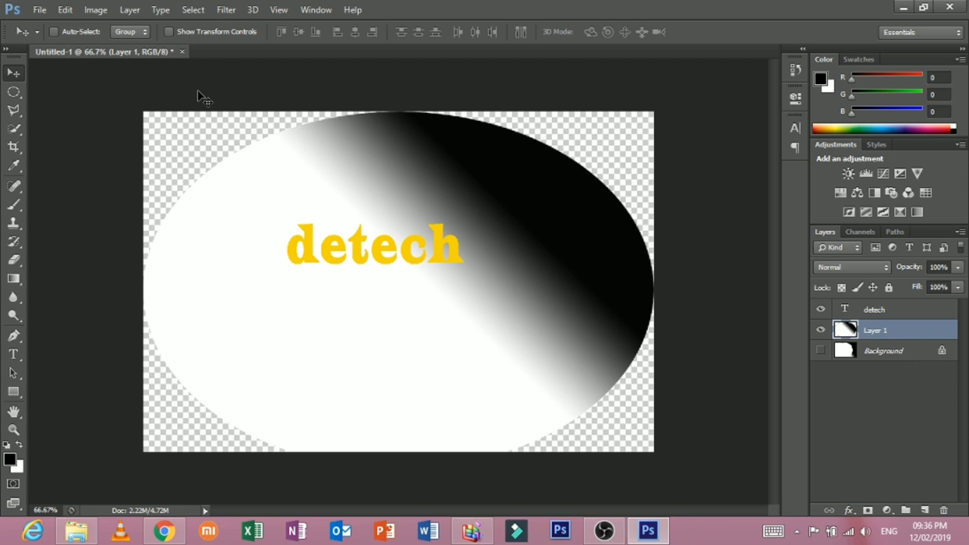
left_click(182, 52)
left_click(501, 209)
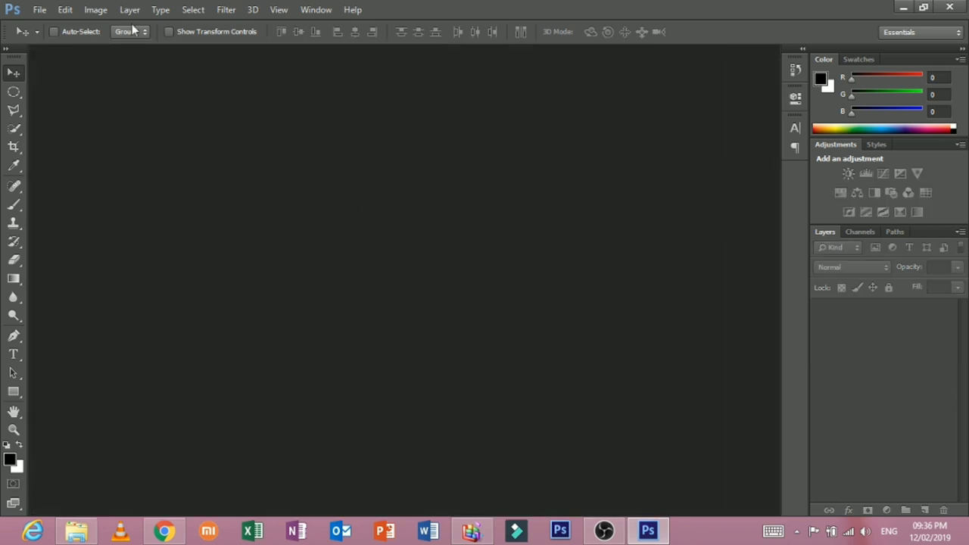
left_click(39, 9)
left_click(62, 54)
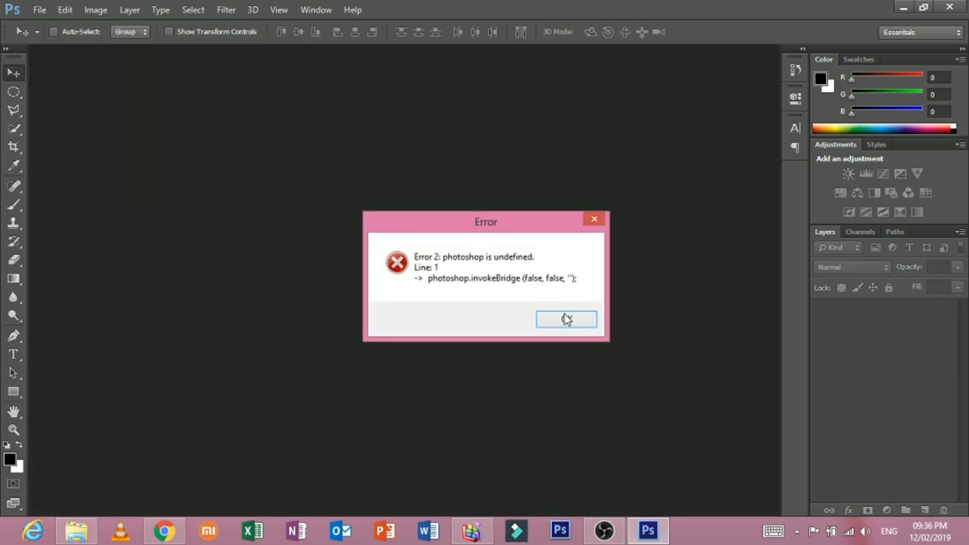
left_click(566, 320)
- Open 1.jpg and 000.png from the desktop as separate documents, accepting the pixel aspect ratio notice
left_click(39, 9)
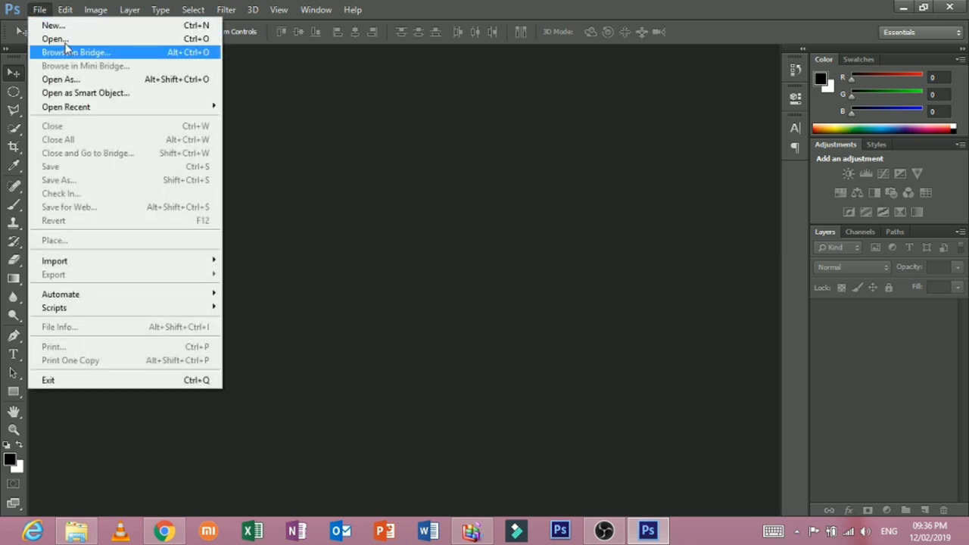
left_click(55, 39)
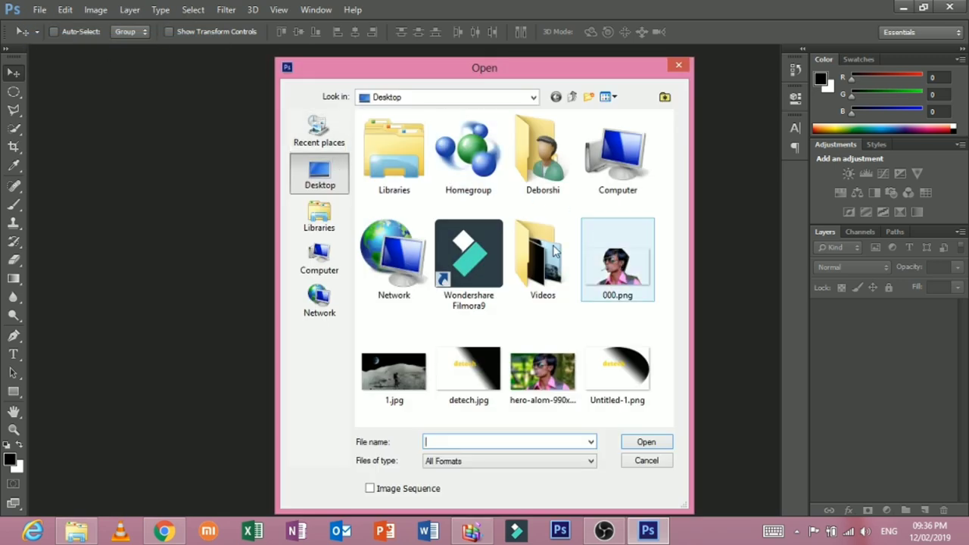
double_click(402, 368)
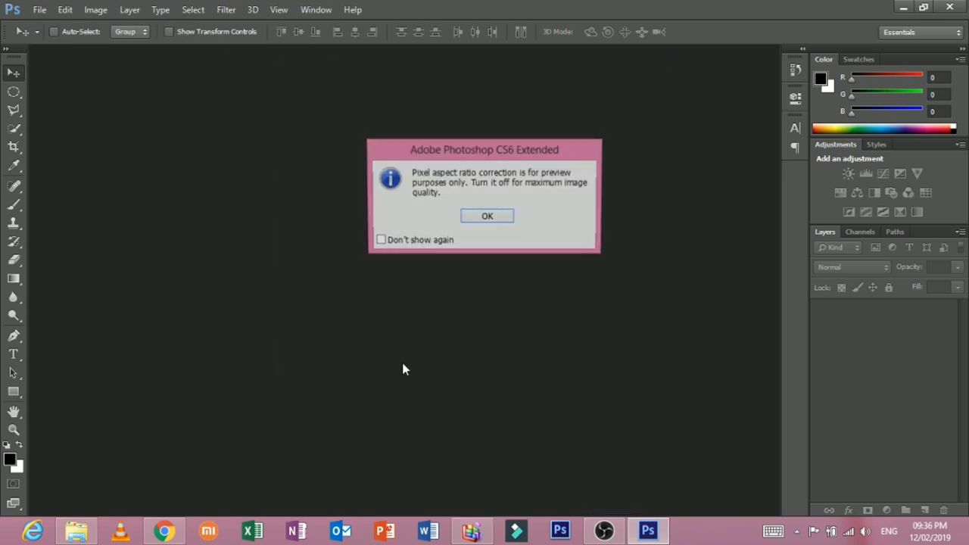
left_click(486, 215)
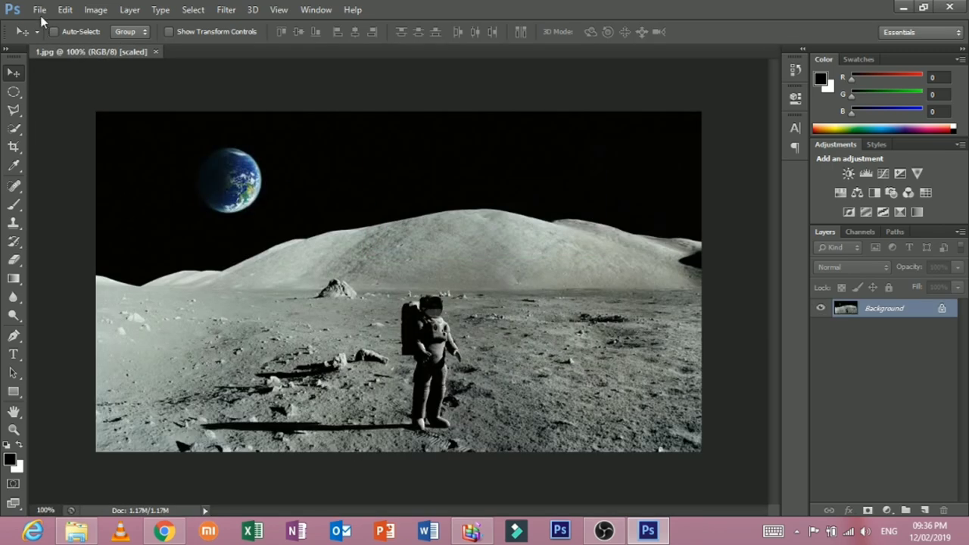
left_click(40, 9)
left_click(54, 38)
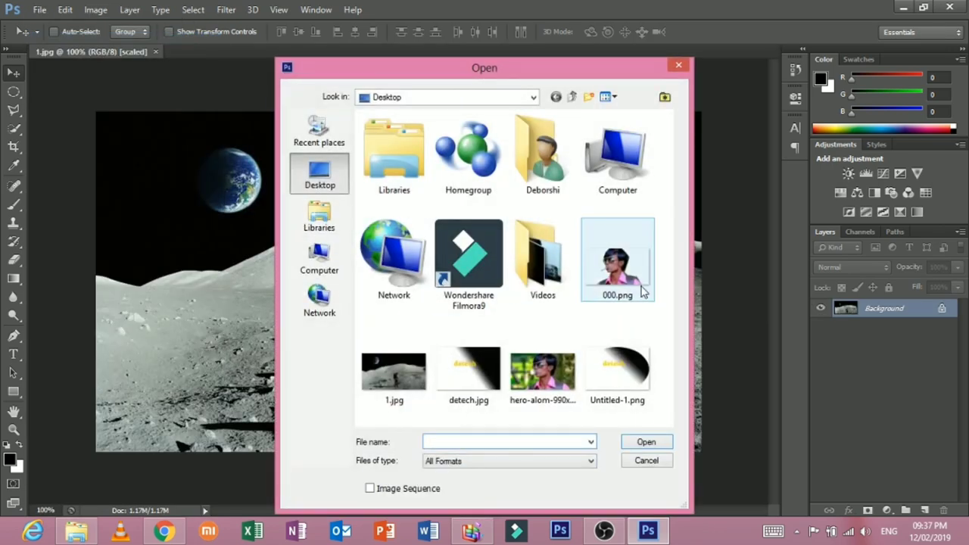
double_click(642, 291)
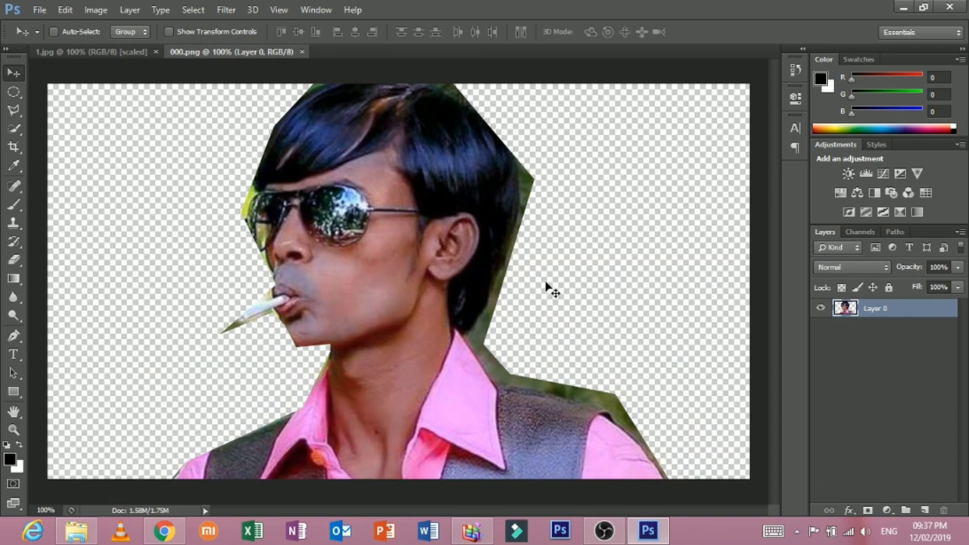
- Copy the entire 000.png cutout and paste it as a new layer into the 1.jpg moon scene
key("ctrl+a")
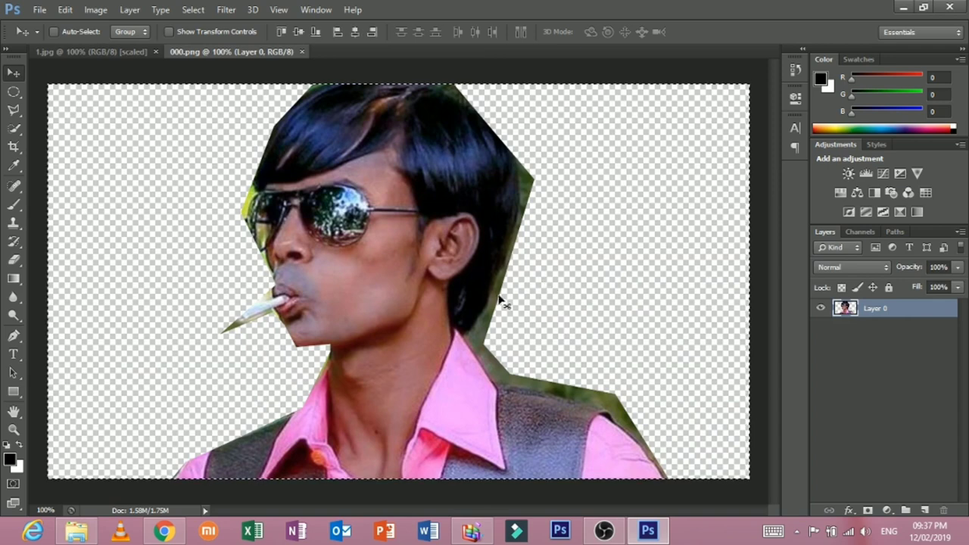
left_click(111, 53)
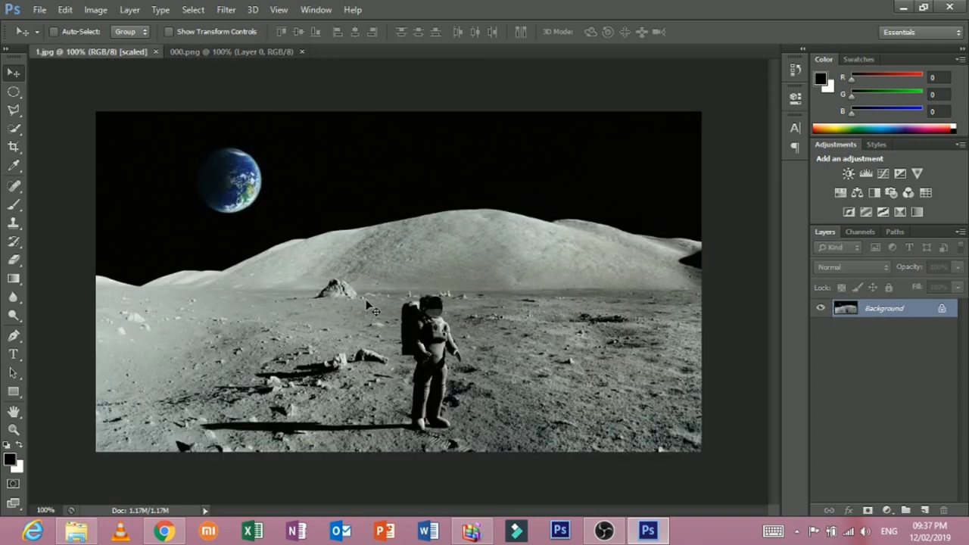
key("ctrl+v")
- Scale the pasted man with Free Transform to about 57.57% width and 62.84% height, placing him in the lower-left corner of the moon scene
key("ctrl+t")
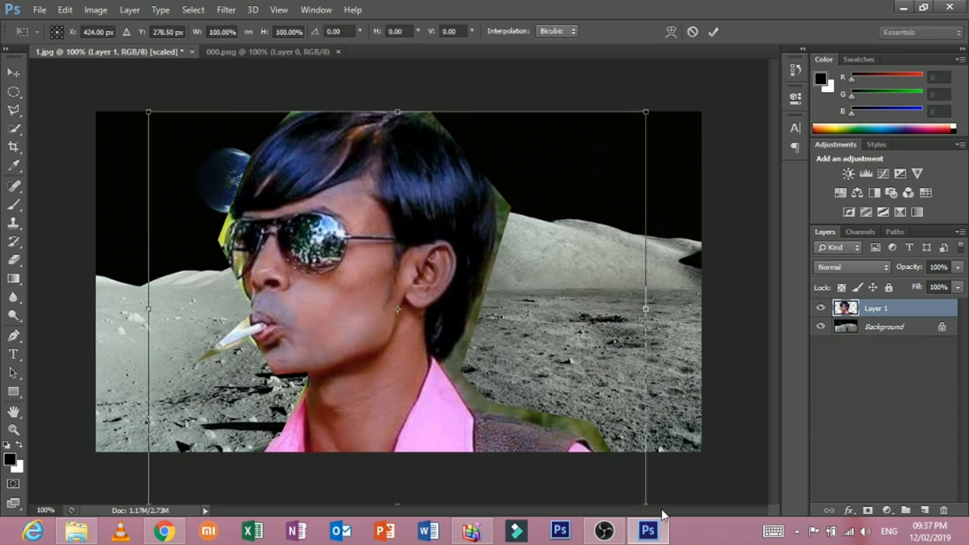
left_click_drag(588, 371, 576, 282)
left_click_drag(632, 408, 381, 255)
left_click_drag(279, 196, 238, 395)
left_click_drag(344, 214, 387, 205)
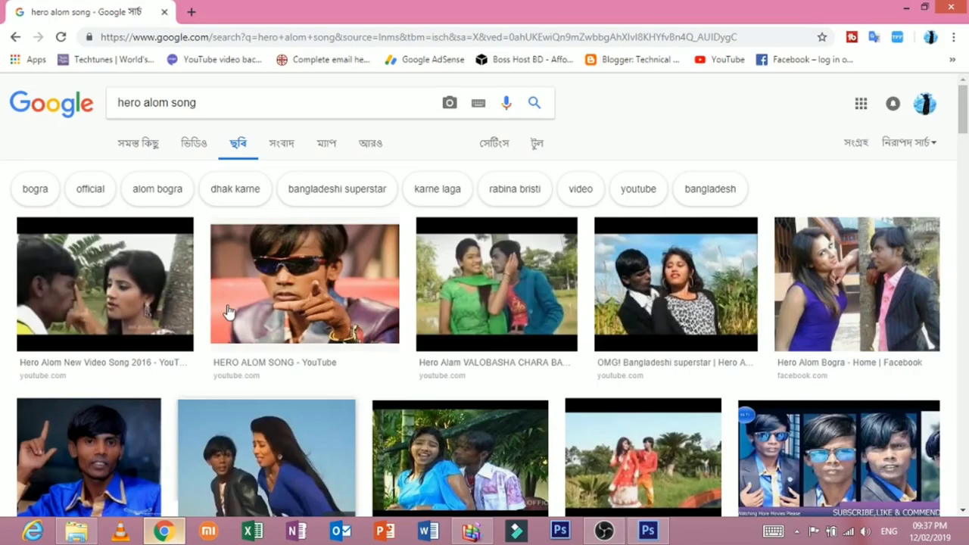
- Switch to Chrome, search Google Images for "hero alom png" and open the preview of the man in the blue shirt
left_click(163, 530)
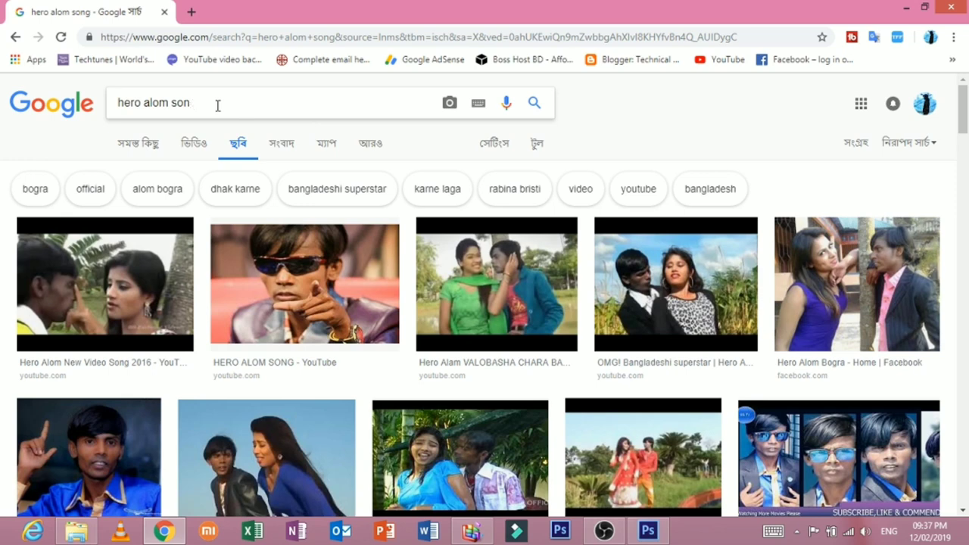
key("BackSpace")
type("png")
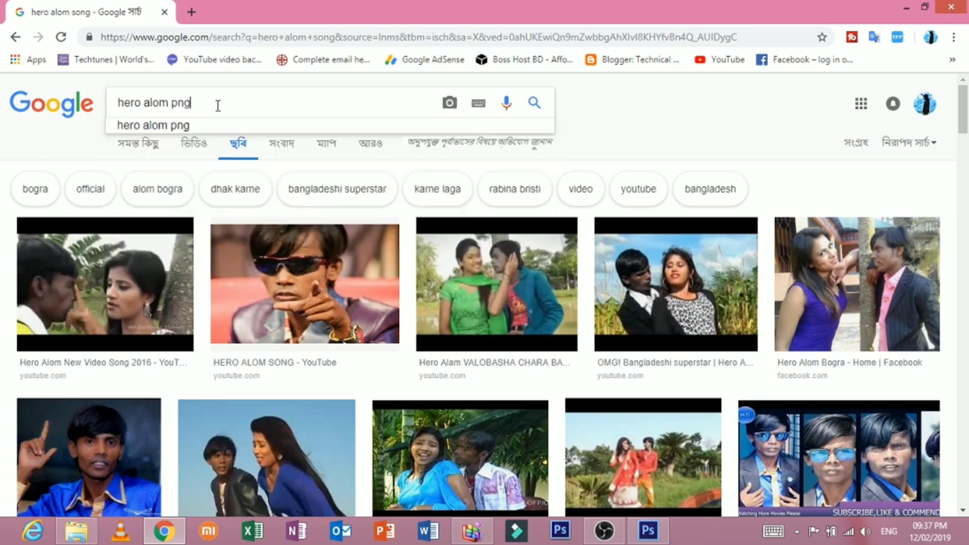
key("Return")
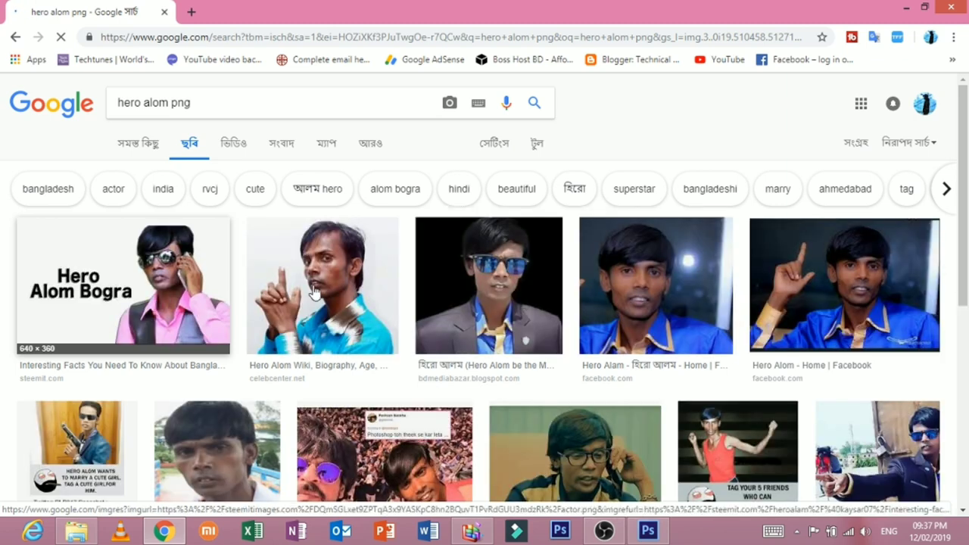
left_click(314, 291)
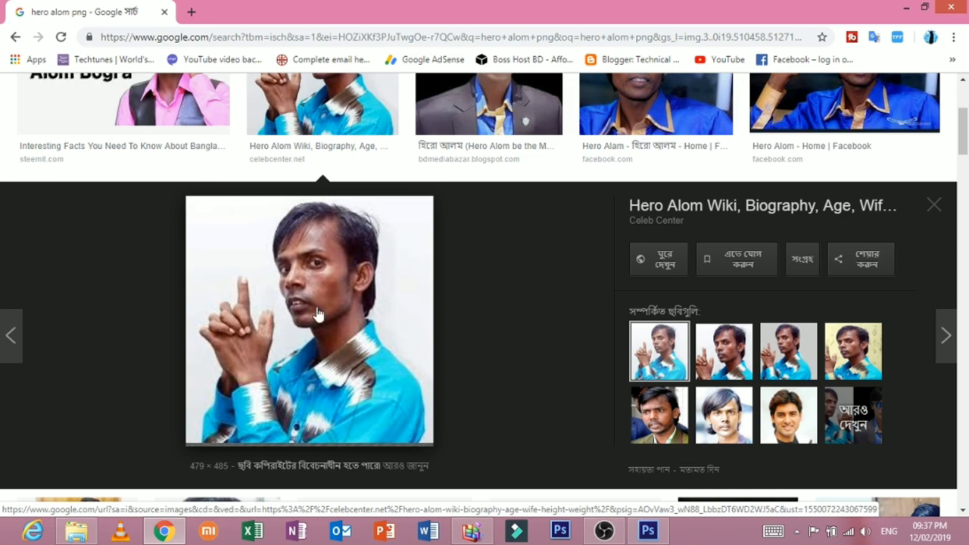
- Clear the windows off the desktop area and save the previewed photo from the browser onto the desktop
left_click_drag(556, 9, 557, 47)
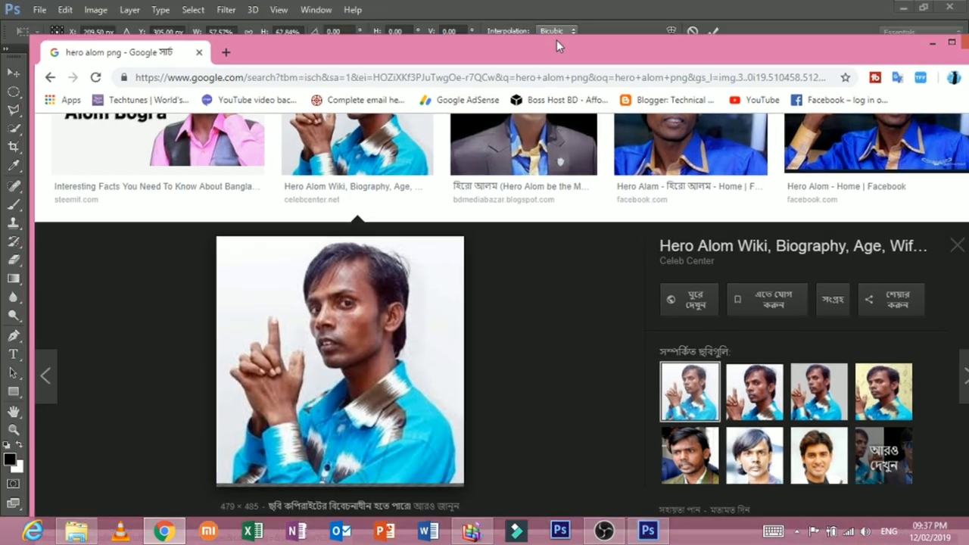
left_click(903, 7)
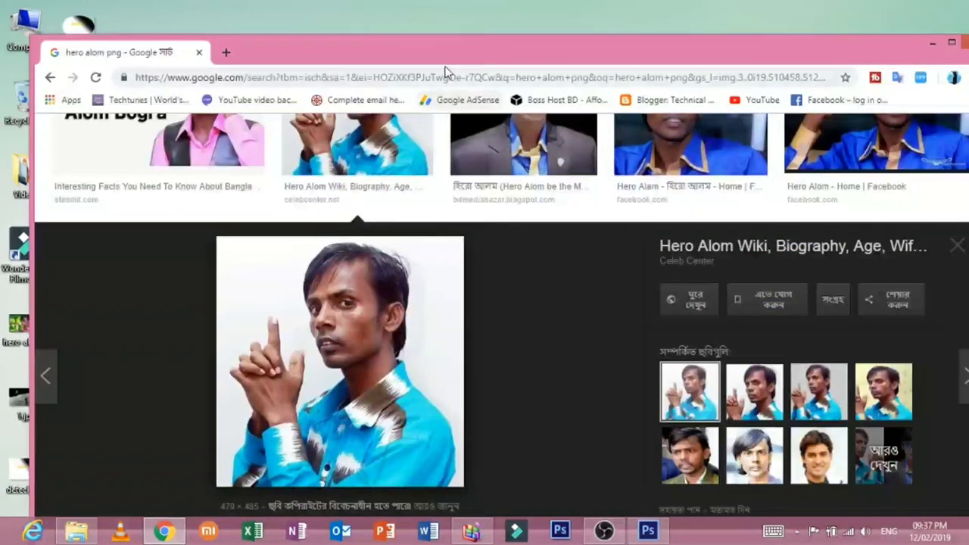
left_click_drag(452, 64, 668, 33)
left_click_drag(556, 331, 151, 174)
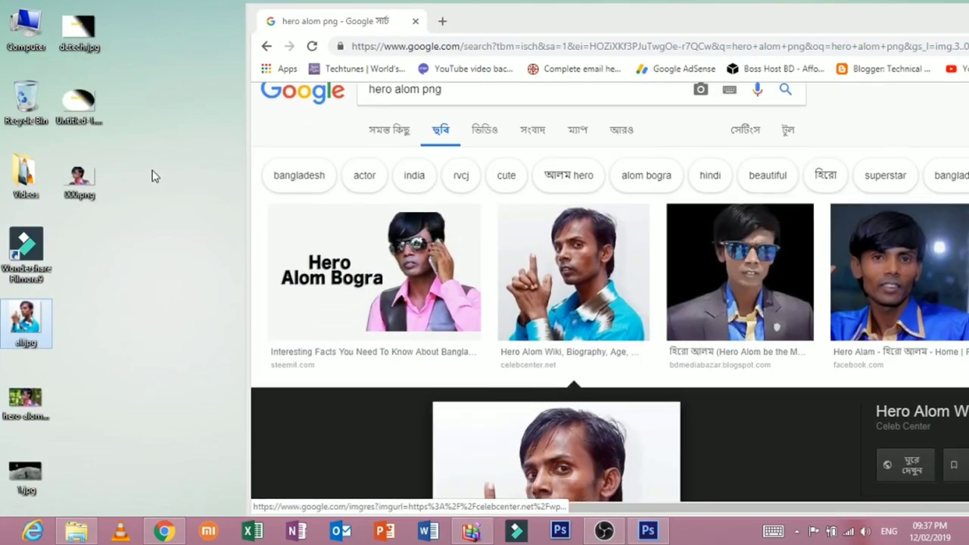
- Compare the downloaded JPG with the transparent 000.png on the desktop, then put away the photo viewer and browser windows
left_click(26, 327)
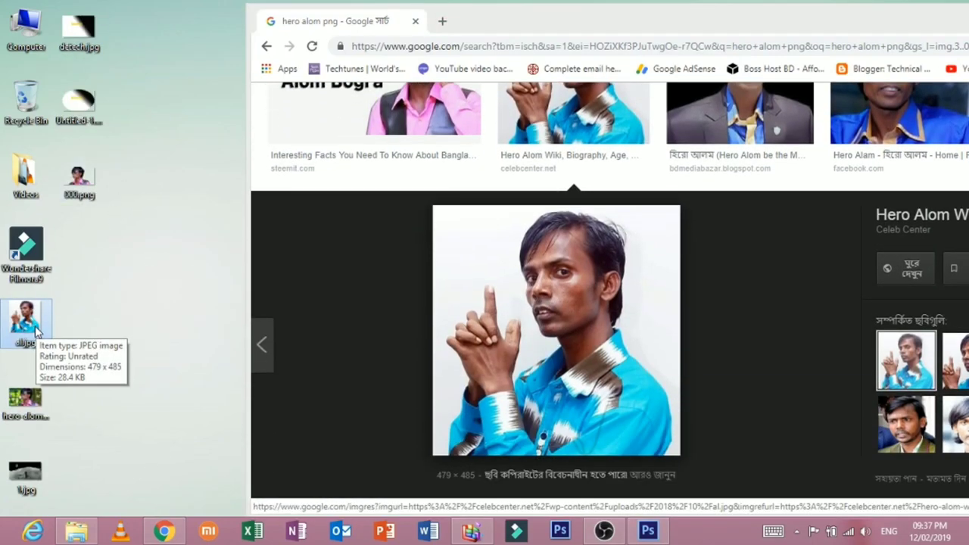
double_click(97, 193)
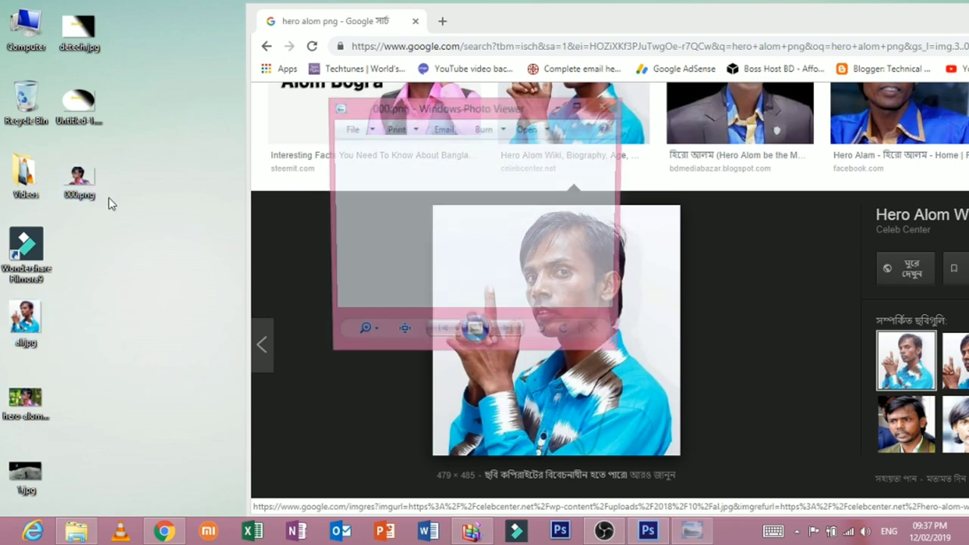
left_click(604, 104)
left_click_drag(769, 7, 708, 25)
left_click(765, 32)
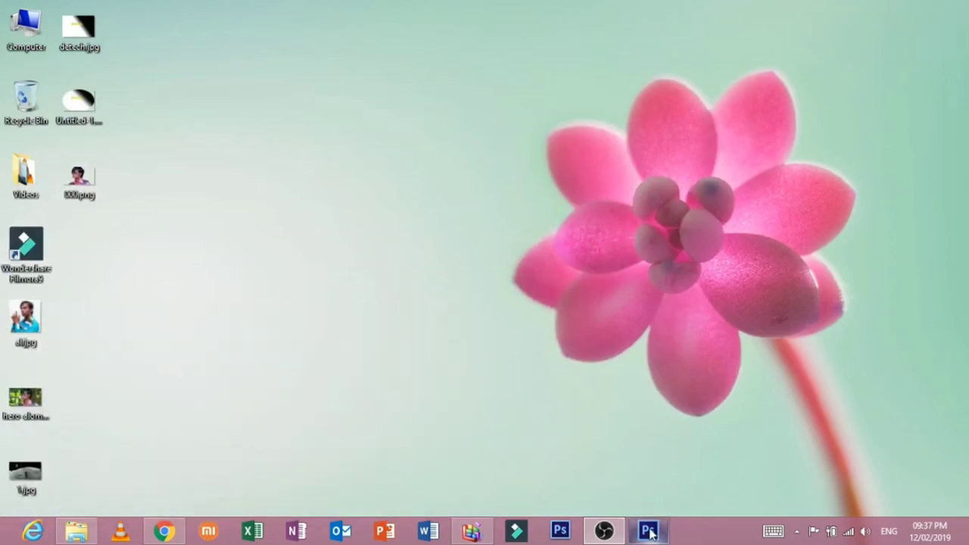
- Switch back to Photoshop and close the 000.png document
left_click(648, 530)
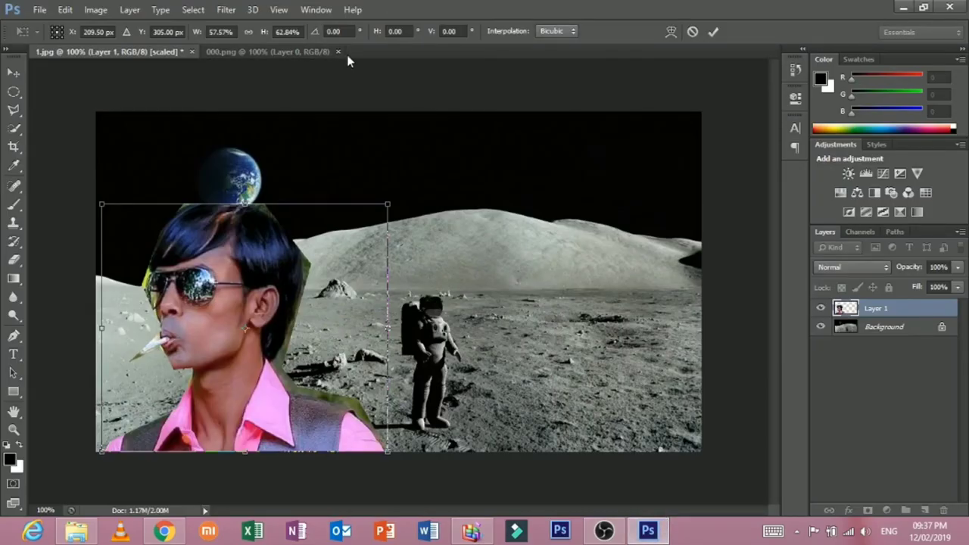
left_click(338, 51)
- Apply the pending transformation and save the moon composite to the desktop as 1.psd in Photoshop format with Maximize Compatibility
left_click(40, 10)
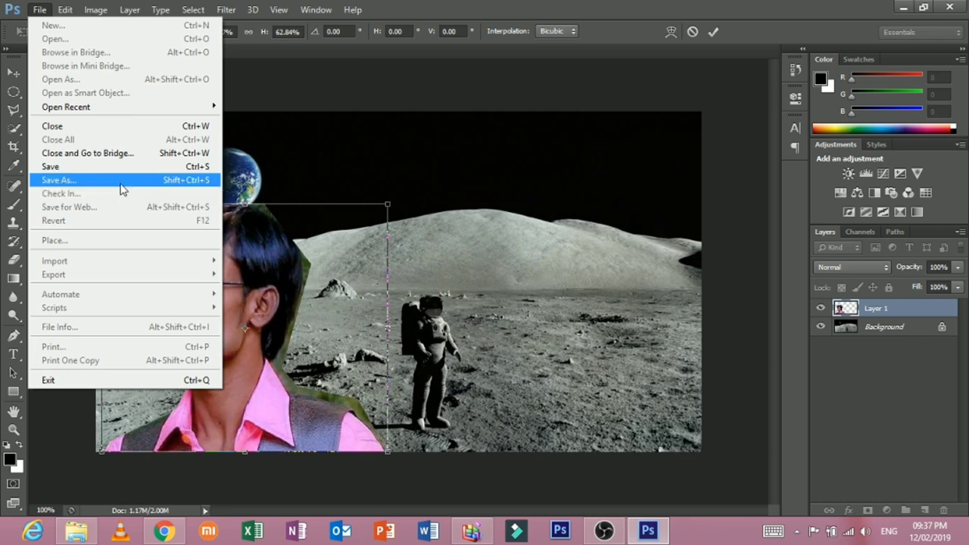
left_click(121, 182)
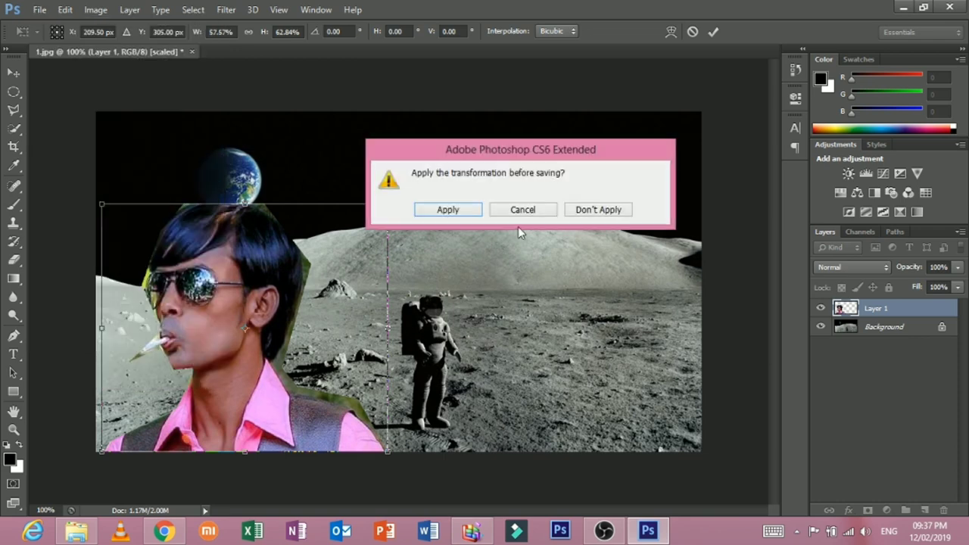
left_click(465, 211)
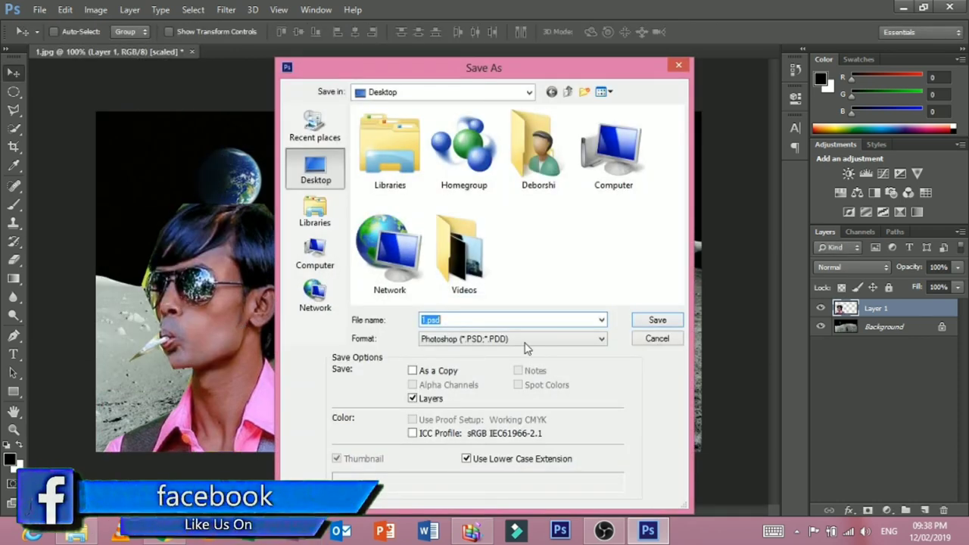
left_click(500, 338)
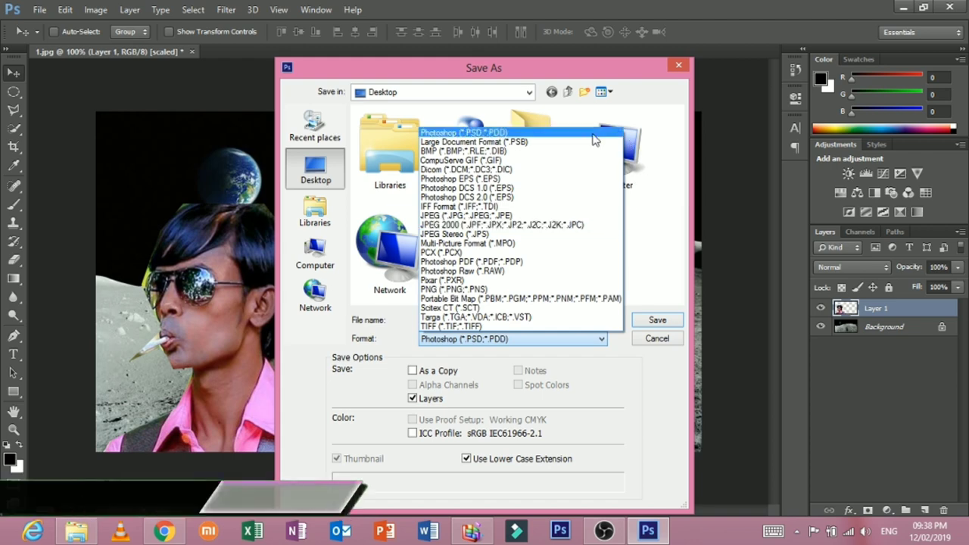
left_click(546, 133)
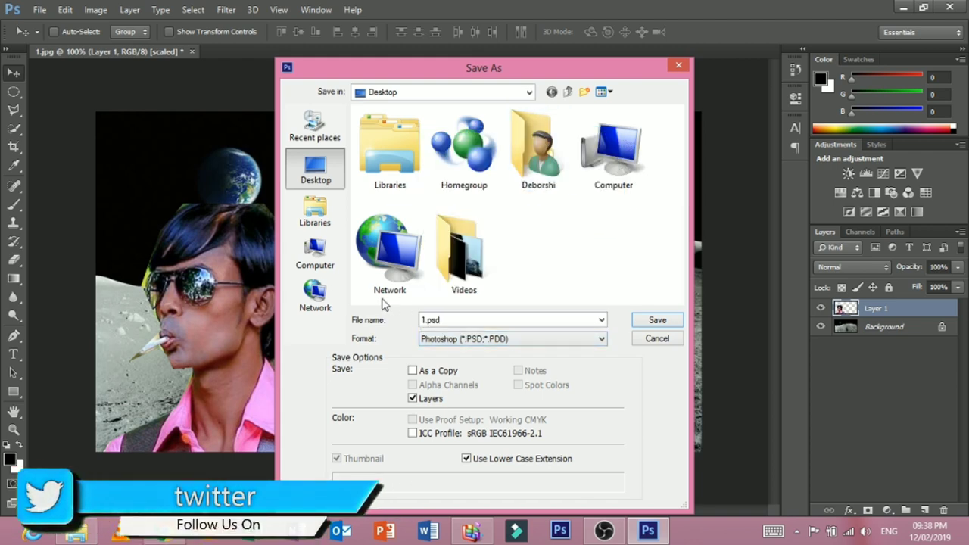
left_click(657, 321)
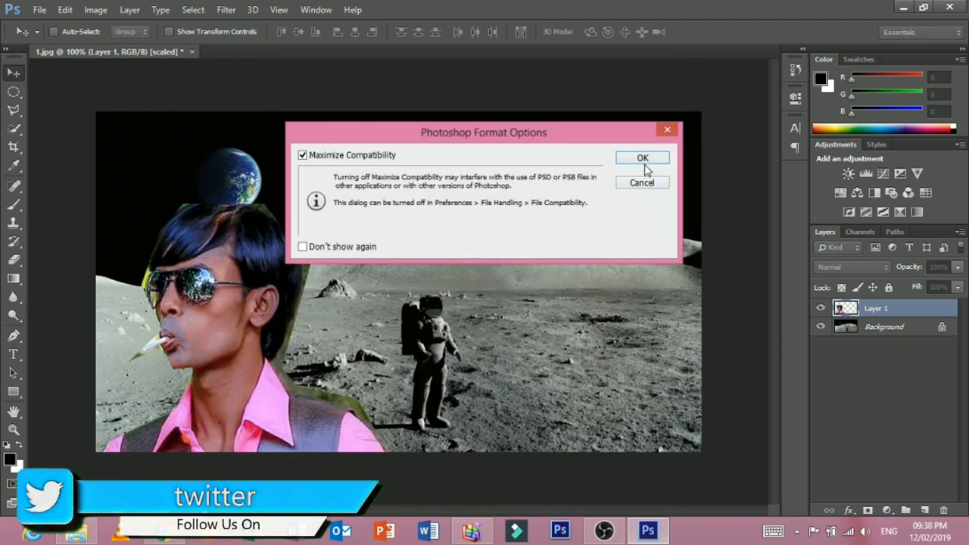
left_click(643, 160)
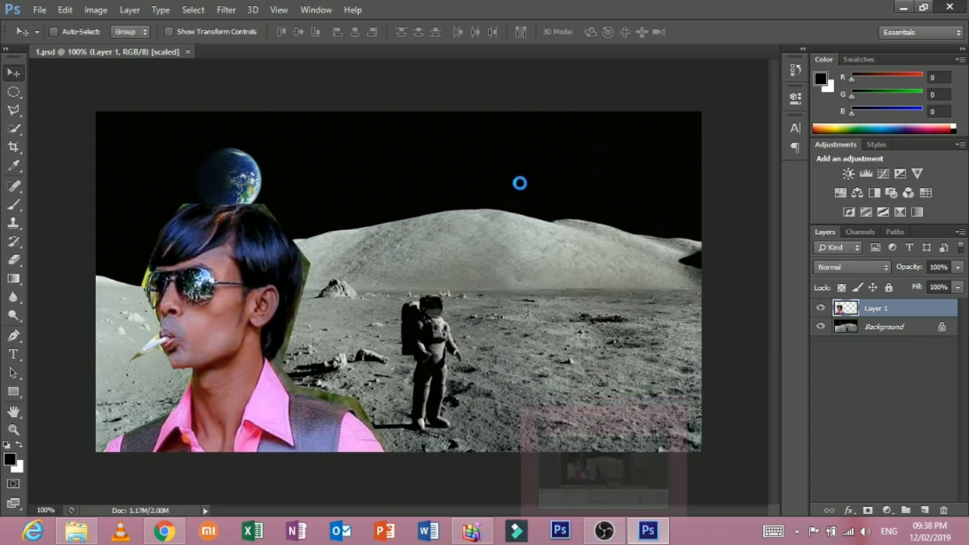
- Quit Photoshop, locate the saved 1.psd file on the desktop and start Photoshop again
key("alt+F4")
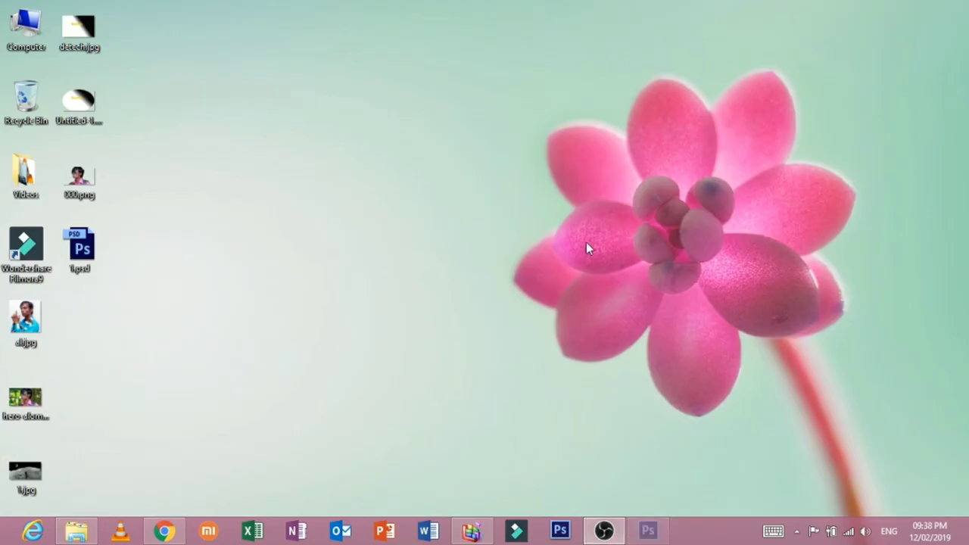
double_click(80, 246)
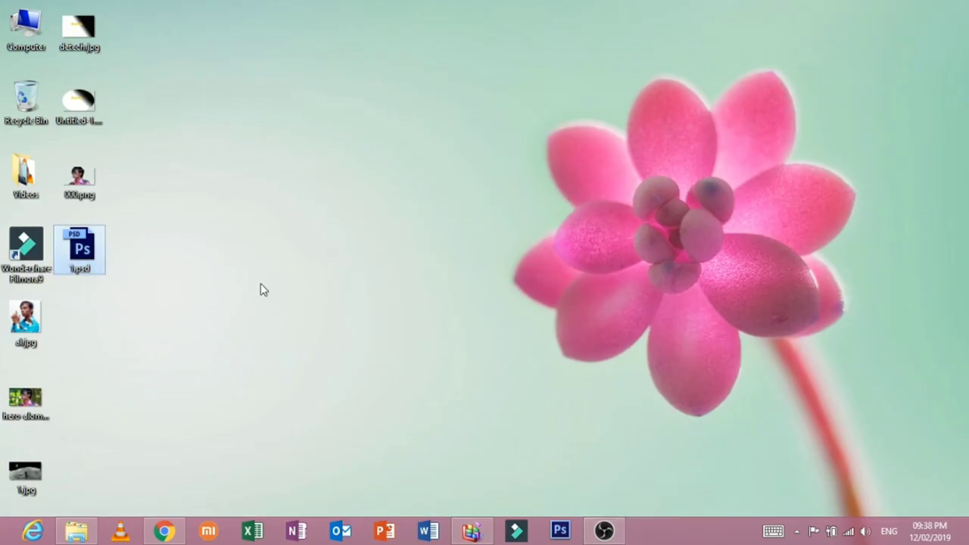
left_click(596, 356)
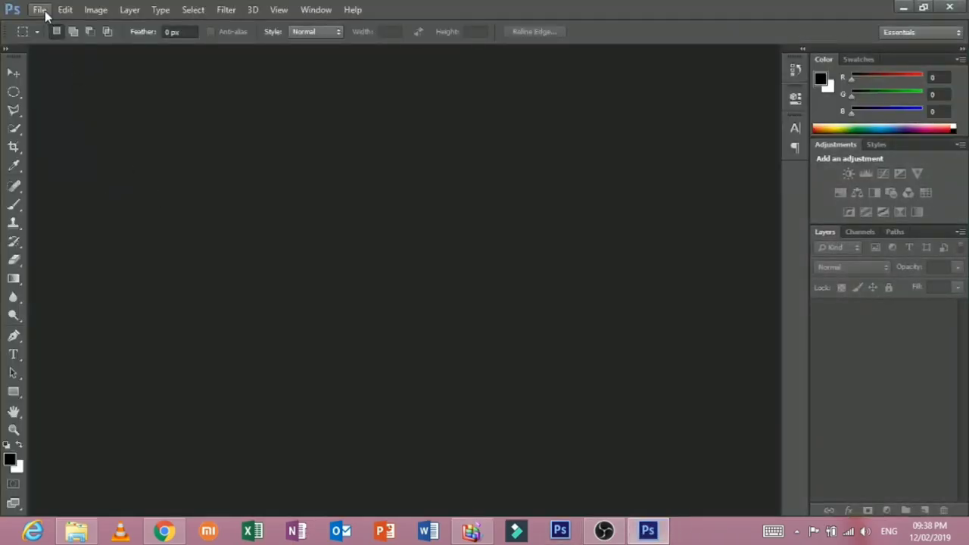
- Open the saved 1.psd from the desktop and accept the pixel aspect ratio notice
left_click(40, 10)
left_click(60, 38)
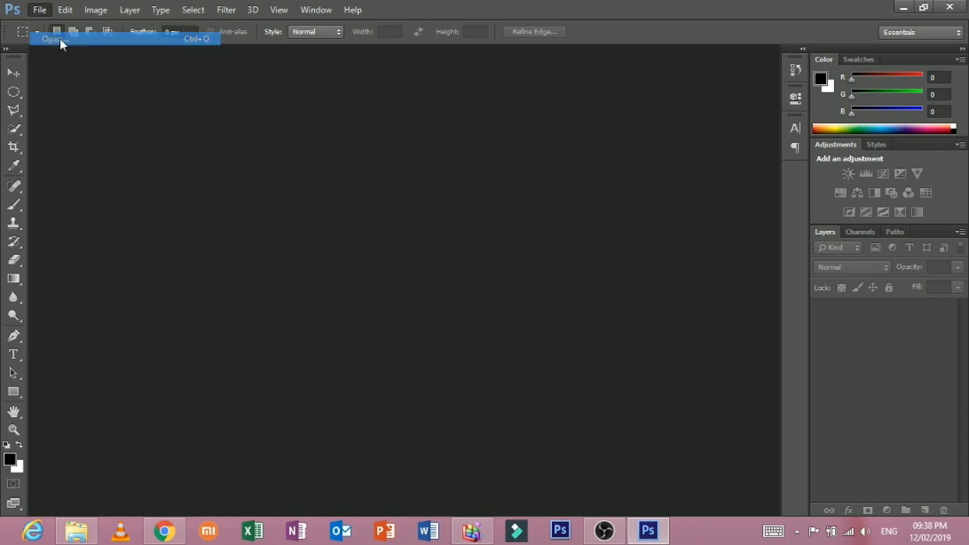
left_click(485, 248)
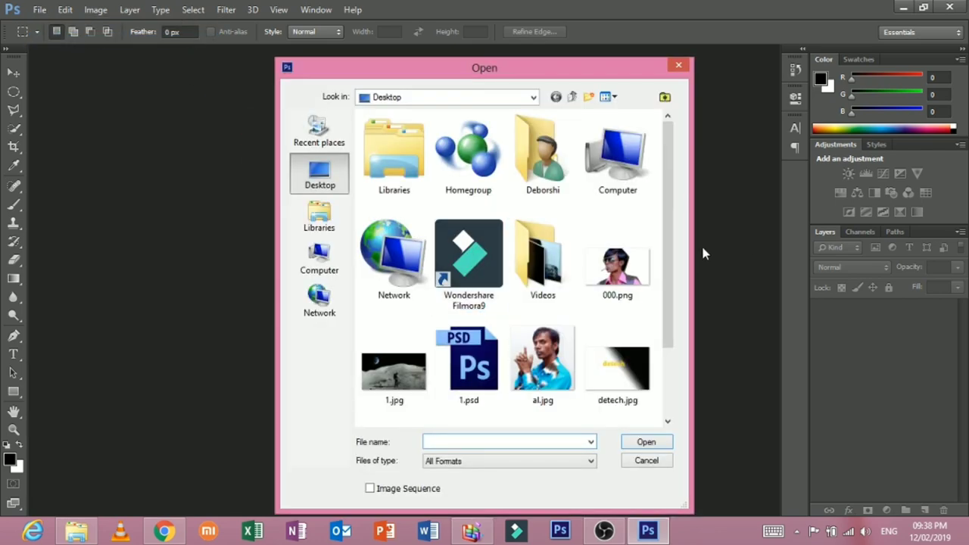
scroll(671, 255, "down", 2)
double_click(470, 277)
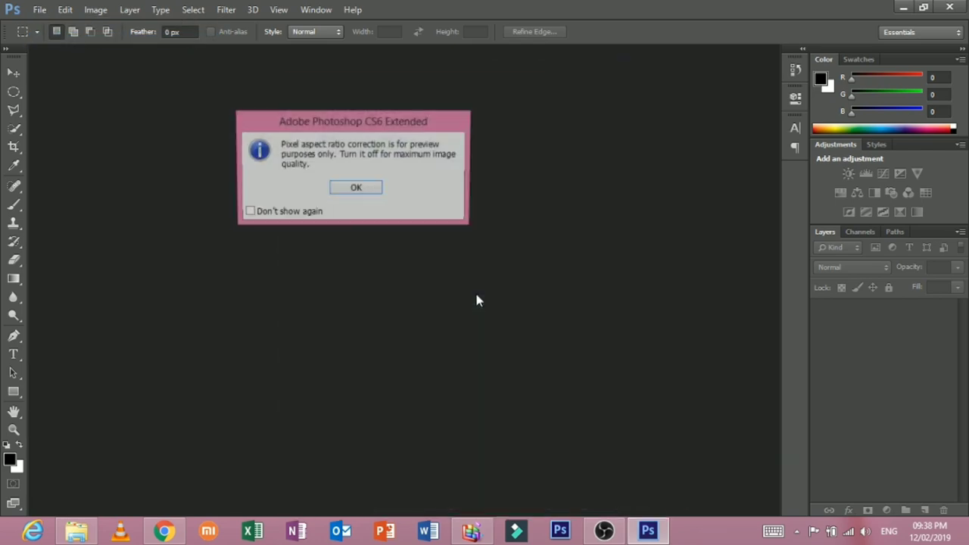
left_click(356, 189)
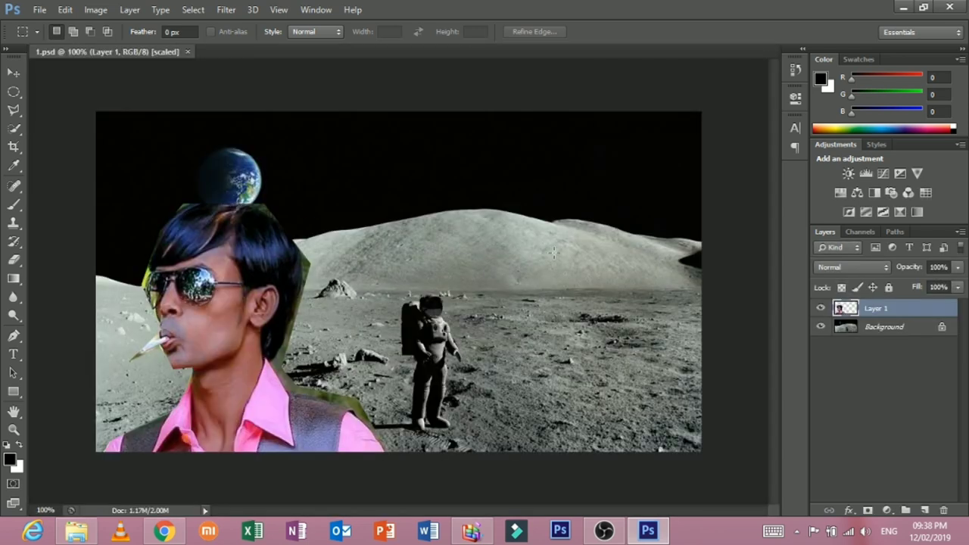
- Examine the Background and Layer 1 entries of the reopened composite, and quit Photoshop
left_click(874, 333)
left_click(837, 315)
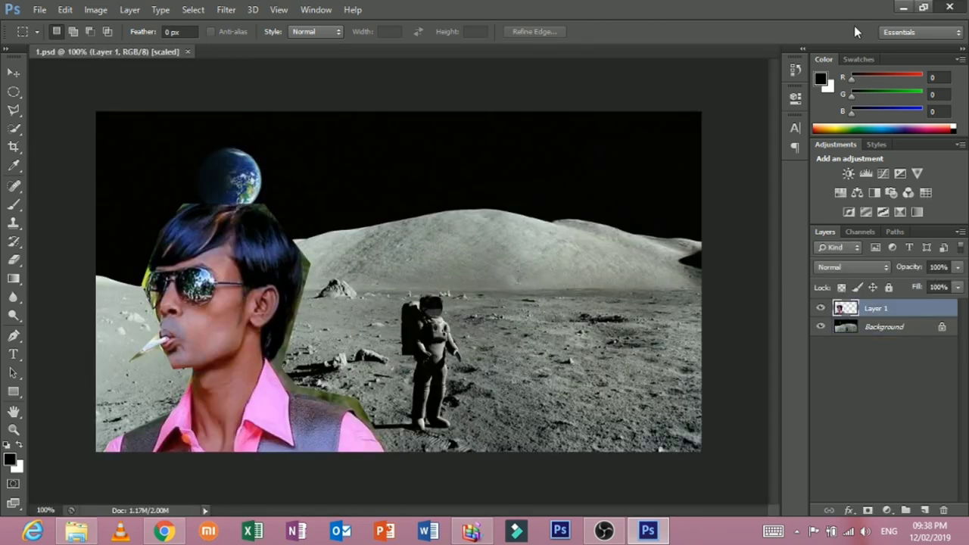
left_click(949, 6)
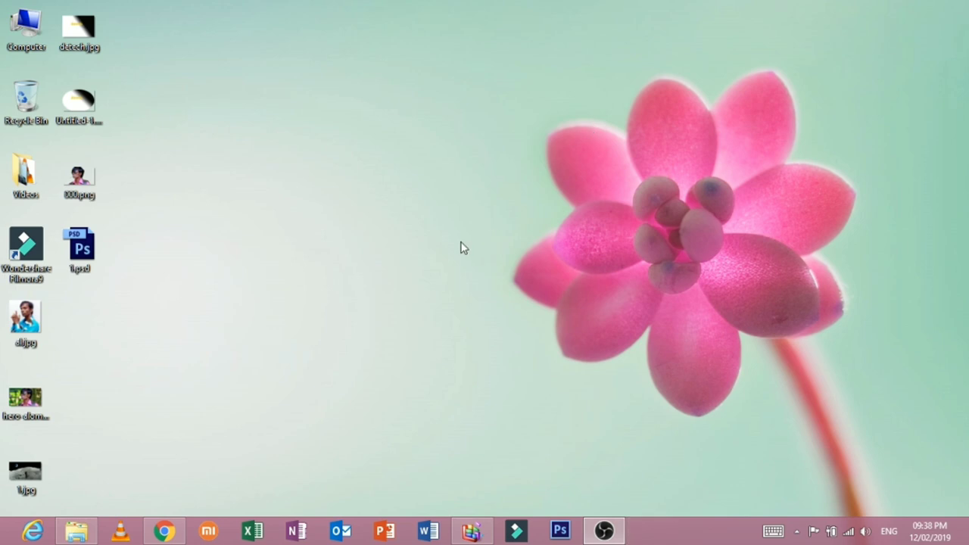